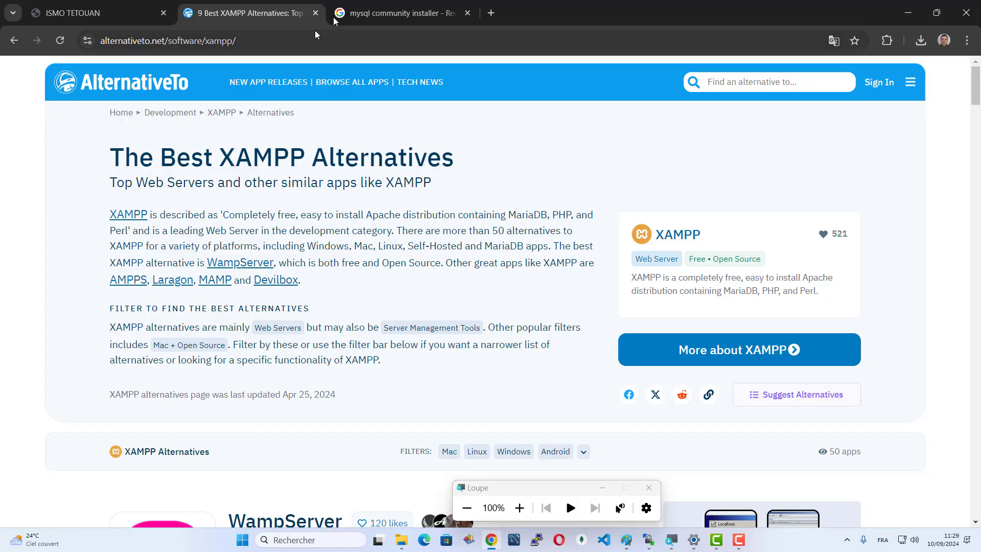
# - Switch to the browser tab with the Google results for 'mysql community installer'
pyautogui.click(391, 14)
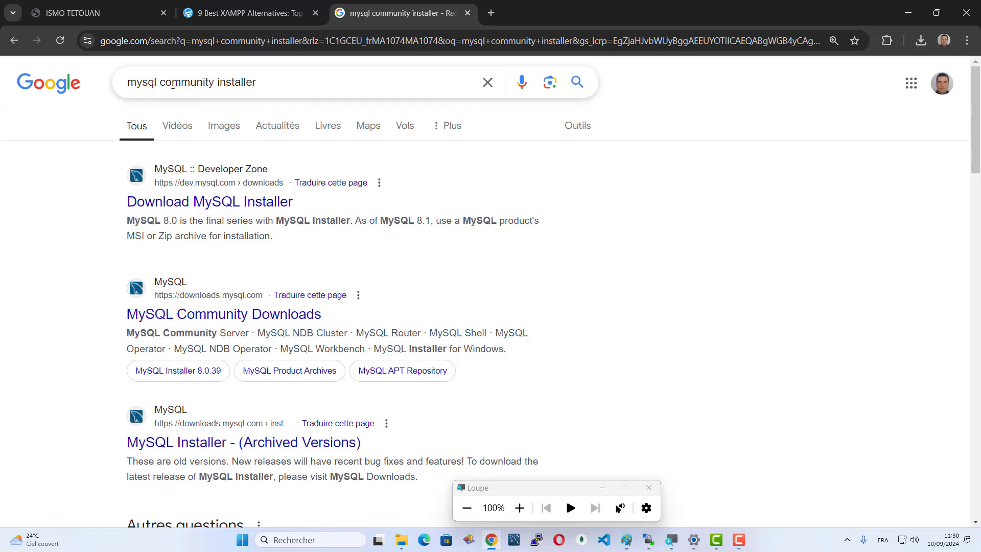
# - Open the MySQL Installer download page and choose the 2.1M web installer download
pyautogui.click(235, 201)
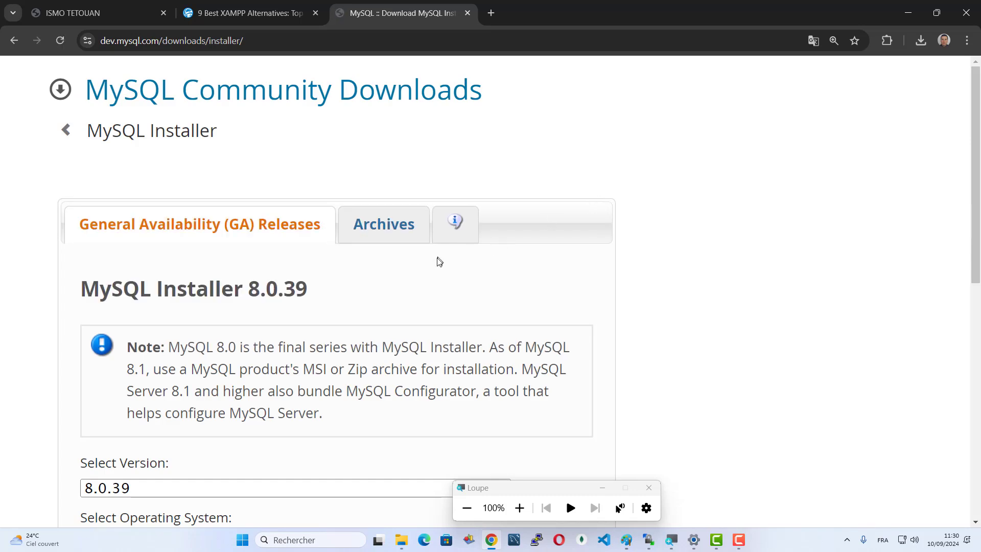
pyautogui.scroll(-2, 215, 229)
pyautogui.scroll(-2, 322, 255)
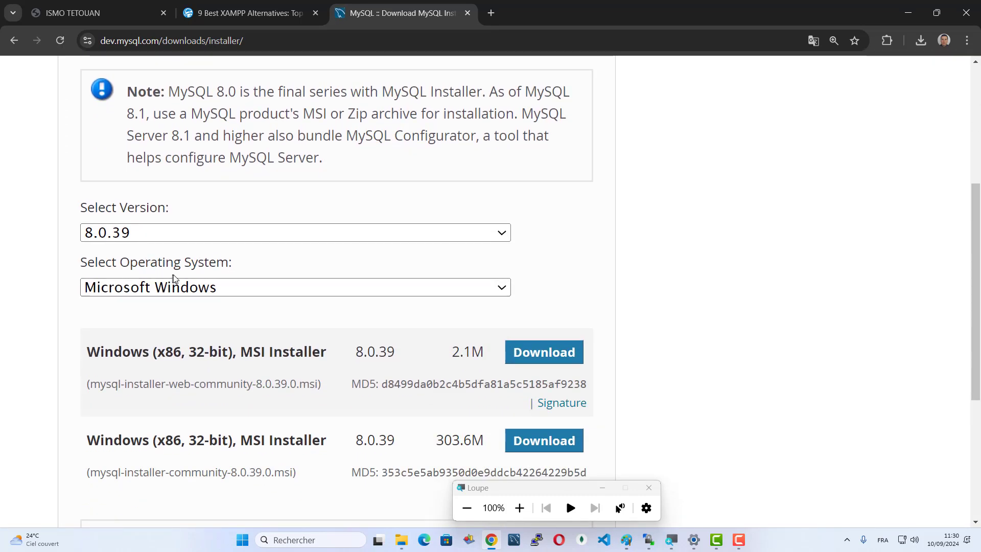
pyautogui.scroll(-3, 186, 324)
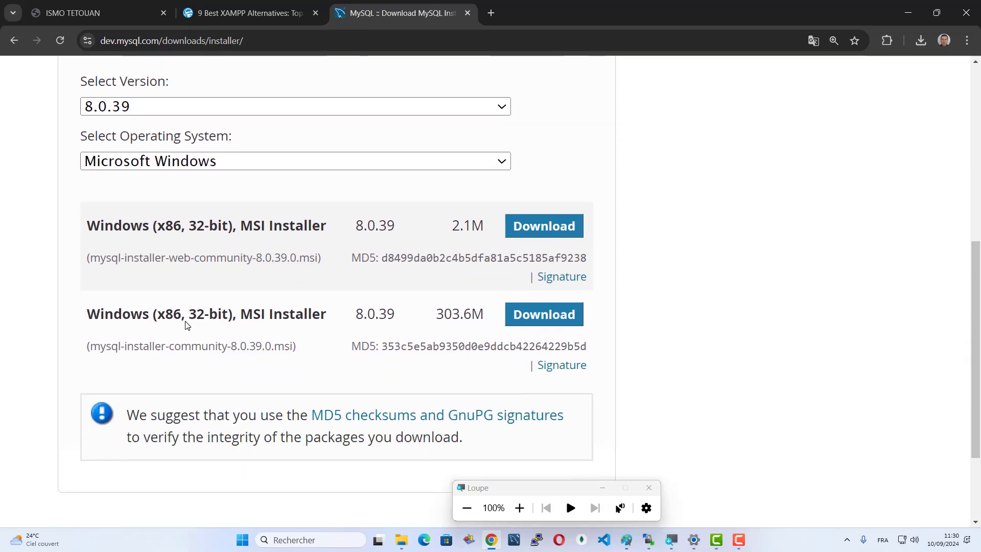
pyautogui.scroll(2, 186, 328)
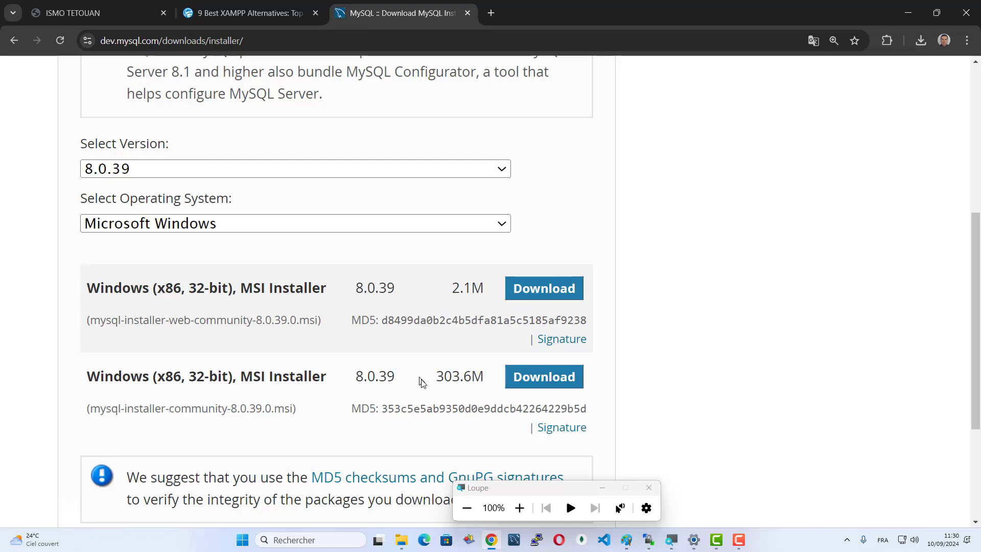
pyautogui.click(552, 287)
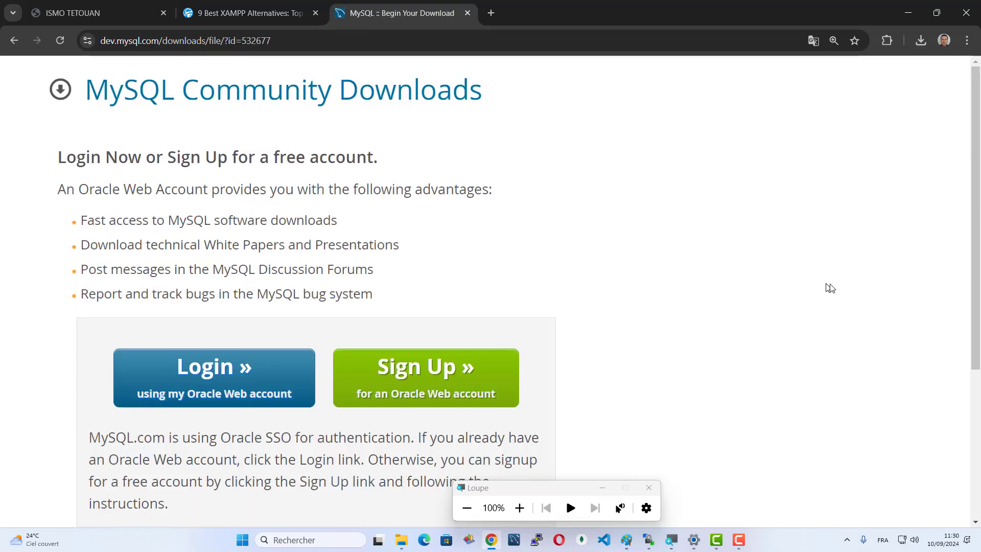
# - Start the download without an Oracle account and launch the installer from recent downloads
pyautogui.scroll(-5, 593, 265)
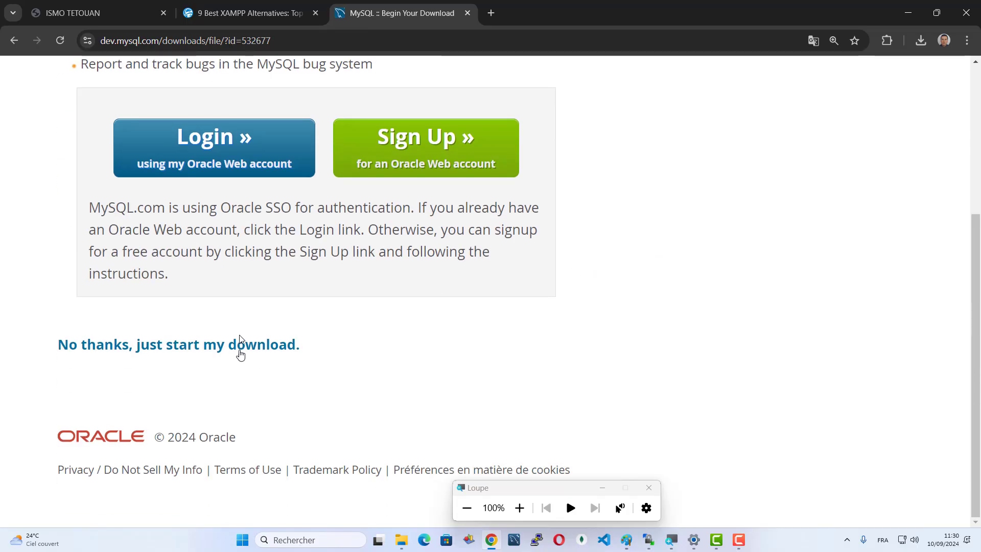
pyautogui.click(239, 350)
pyautogui.scroll(3, 743, 248)
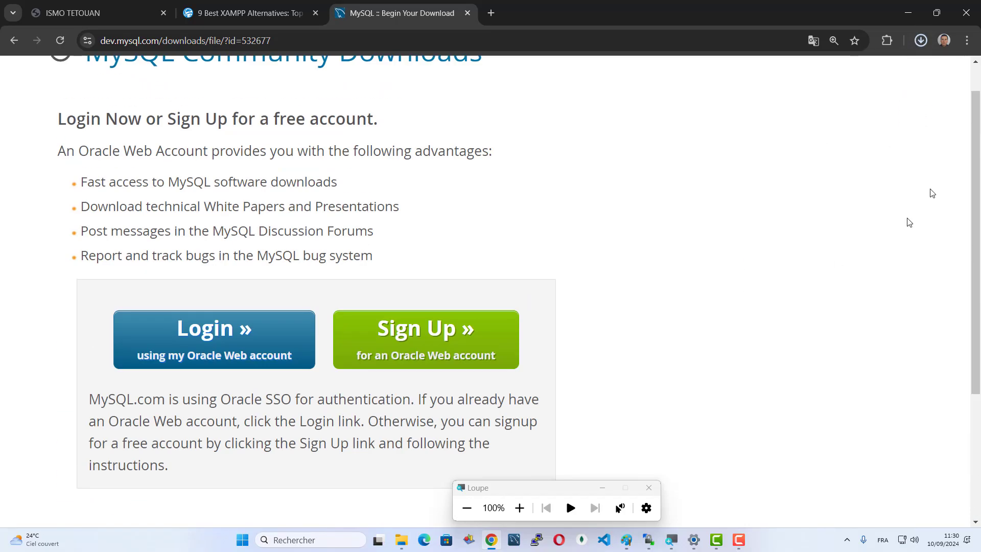
pyautogui.click(921, 41)
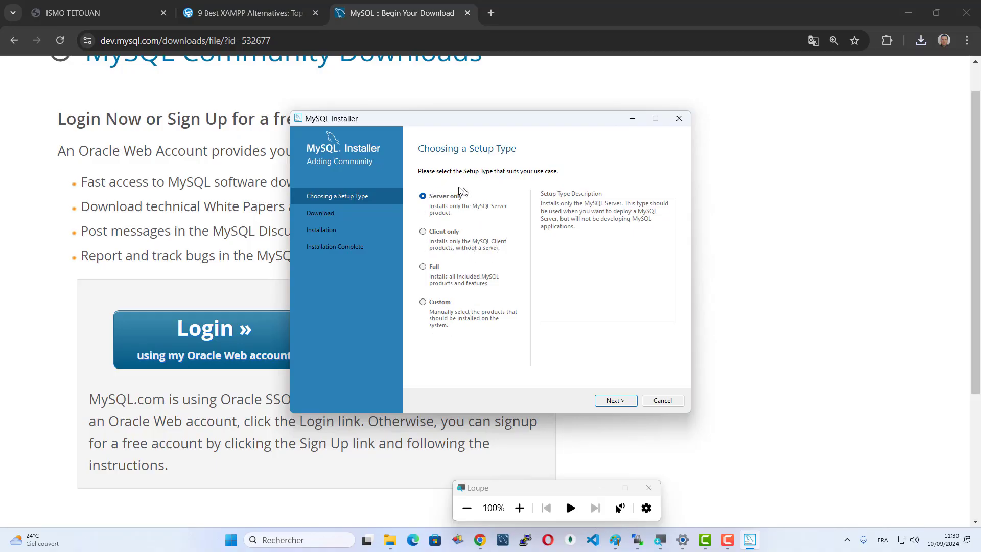
# - Select the Custom setup type and proceed to product selection
pyautogui.click(519, 508)
pyautogui.click(519, 508)
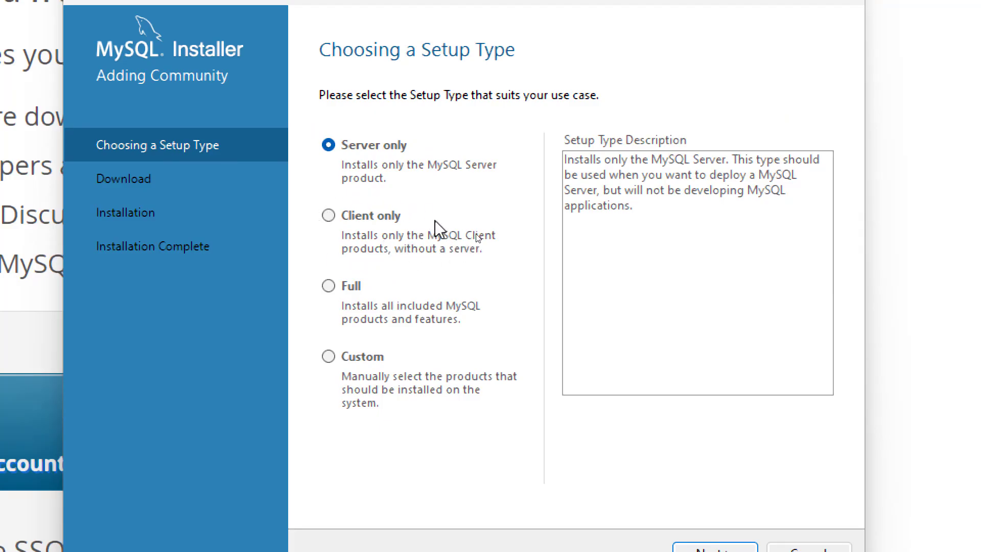
pyautogui.click(329, 356)
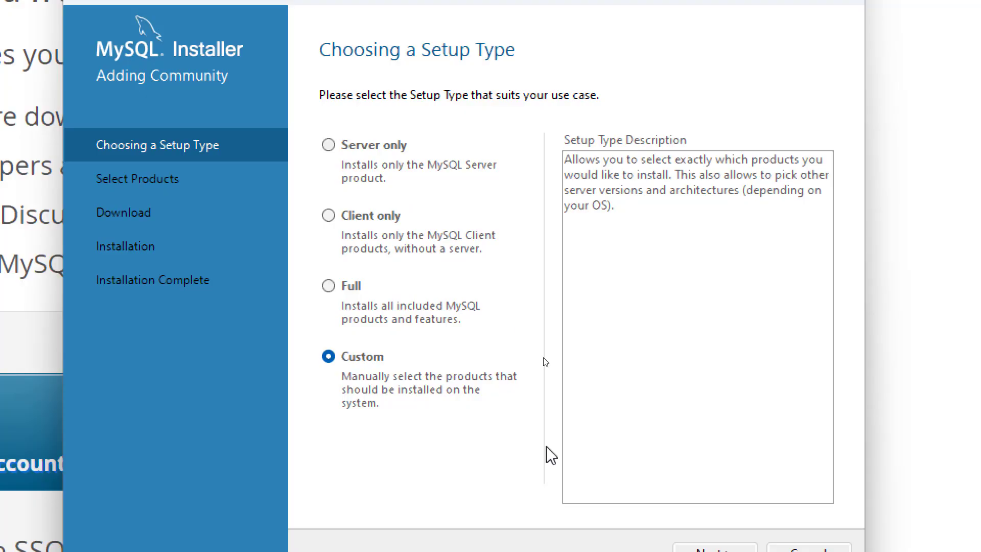
pyautogui.click(722, 467)
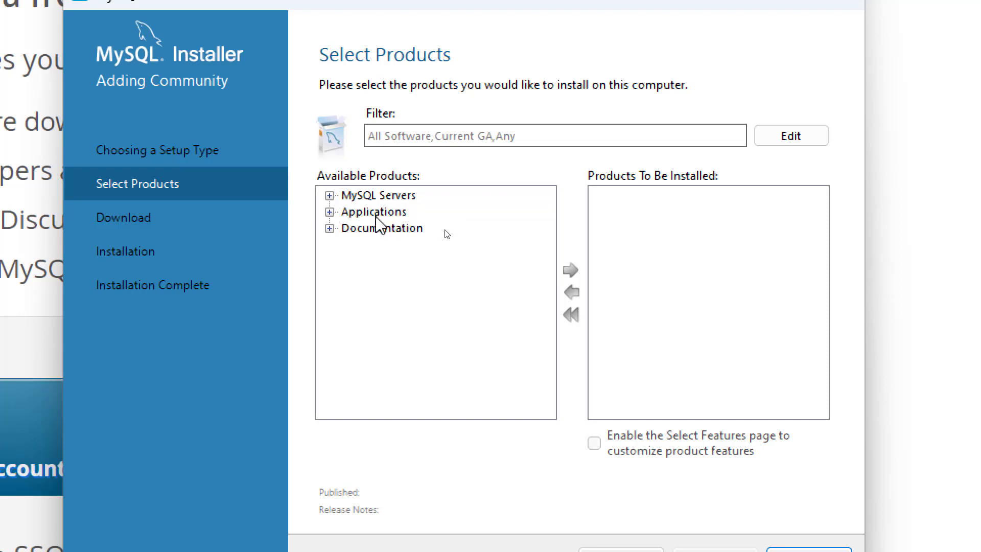
# - Add MySQL Server 8.0.39 - X64 to the install list
pyautogui.click(329, 195)
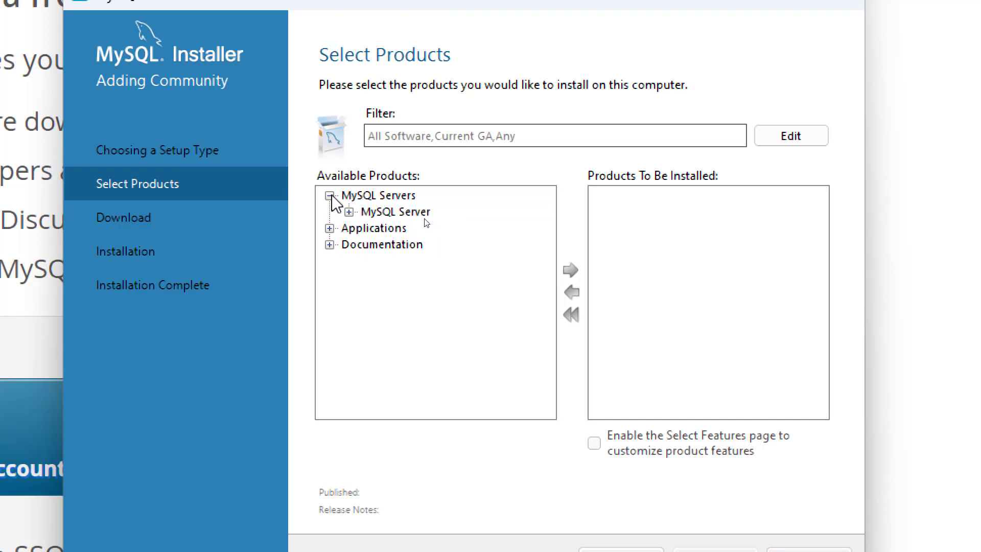
pyautogui.click(349, 211)
pyautogui.click(368, 228)
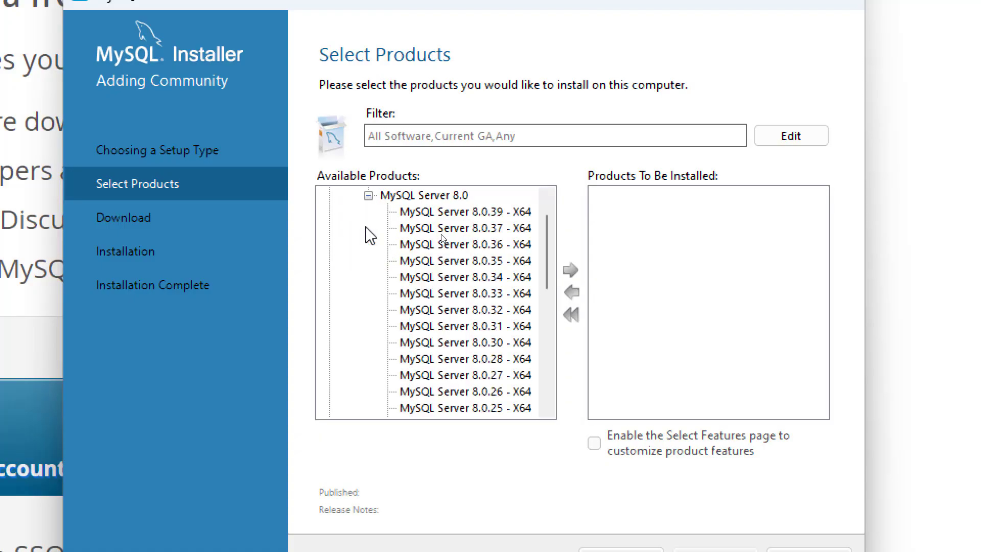
pyautogui.click(460, 212)
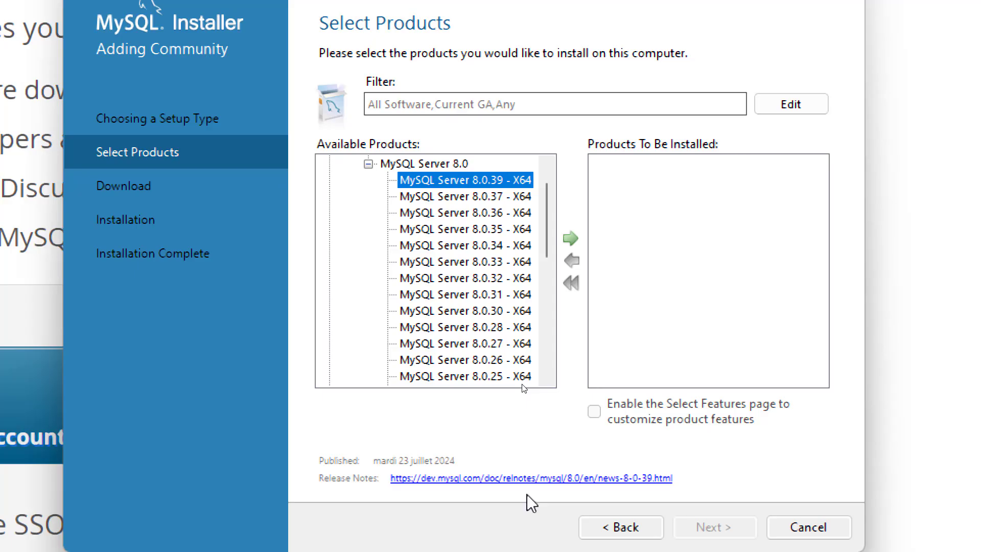
pyautogui.click(570, 238)
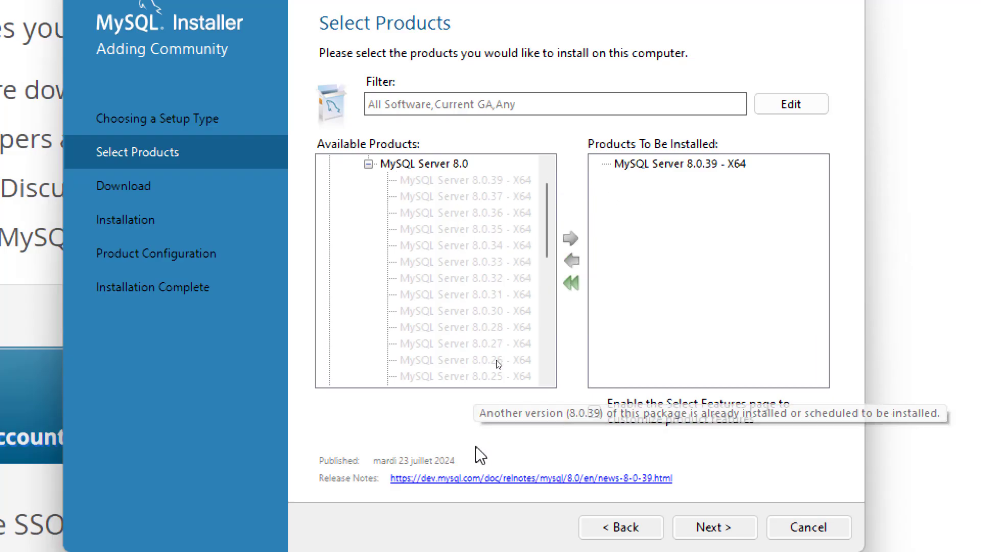
# - Add MySQL Workbench 8.0.38 to the install list and continue
pyautogui.scroll(1, 370, 191)
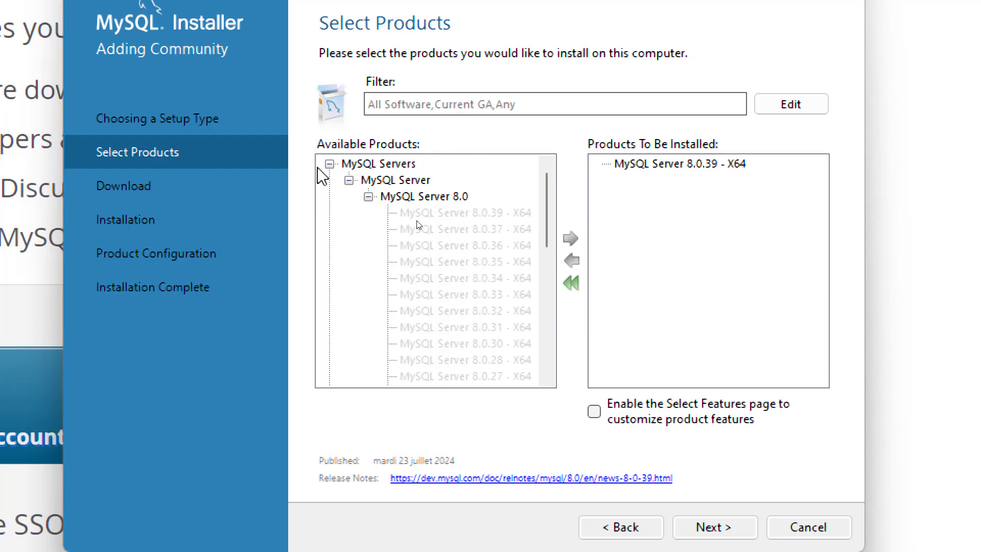
pyautogui.click(349, 181)
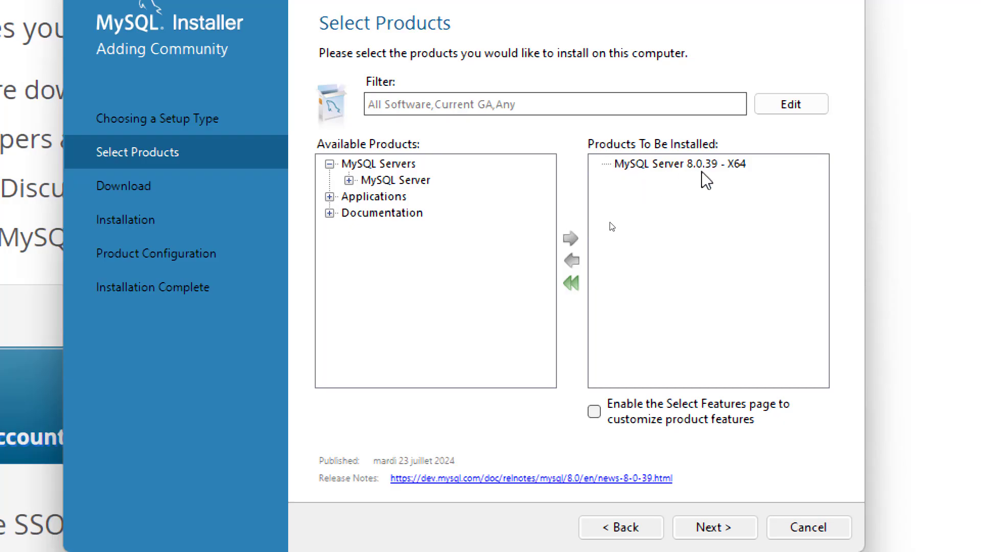
pyautogui.click(330, 197)
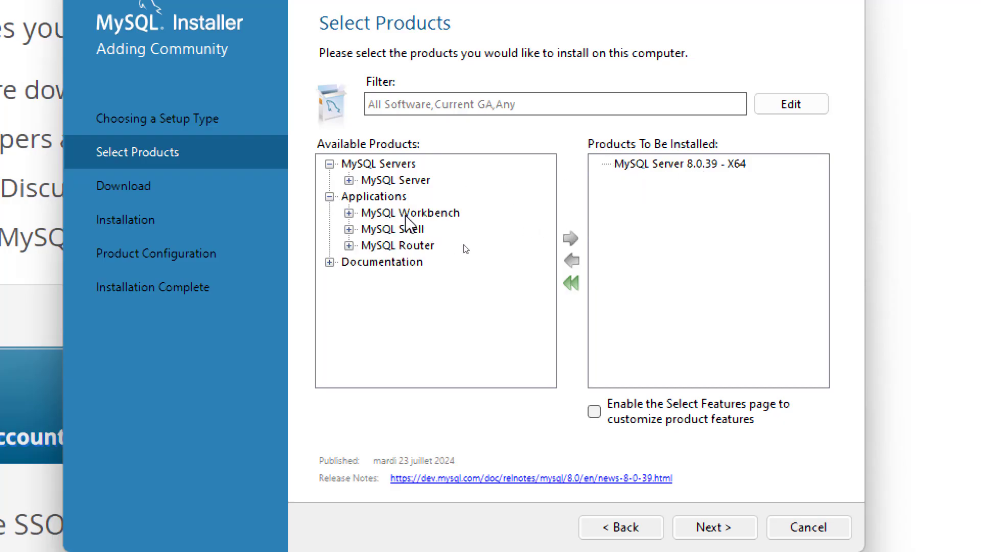
pyautogui.click(349, 213)
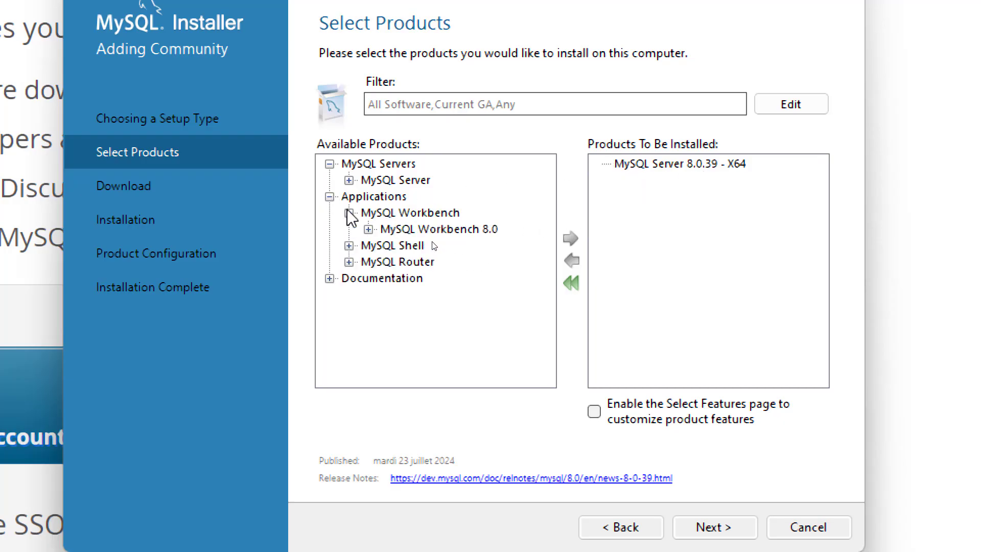
pyautogui.click(368, 230)
pyautogui.click(502, 182)
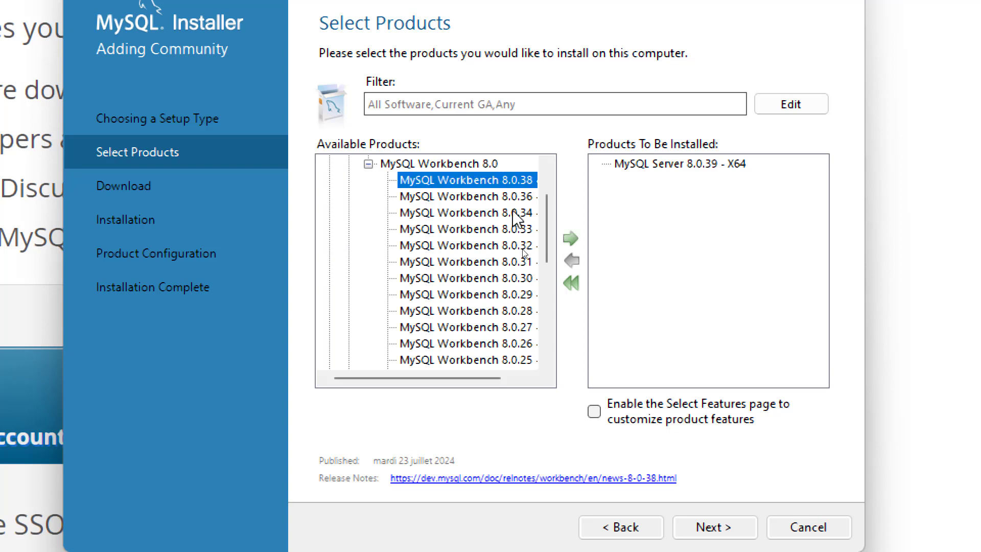
pyautogui.click(571, 239)
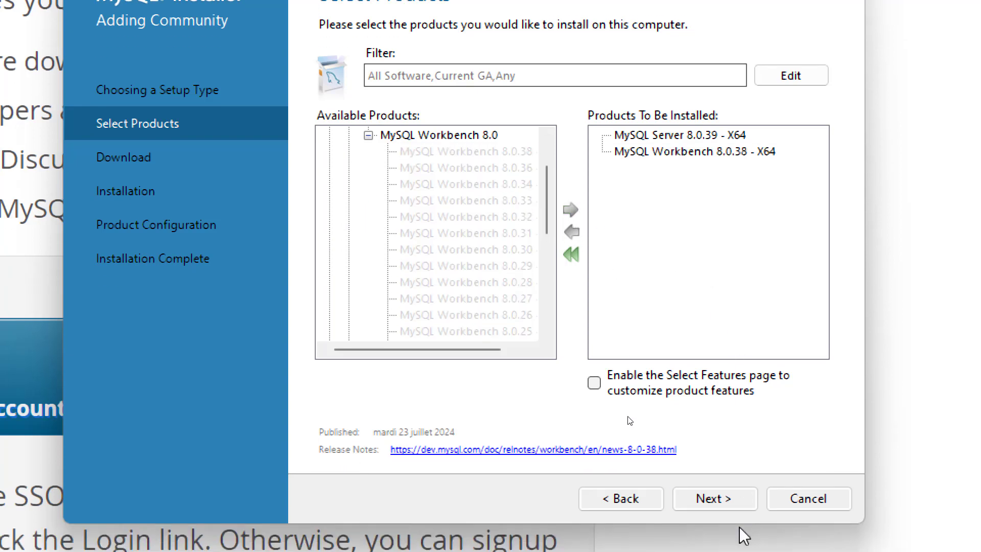
pyautogui.click(741, 500)
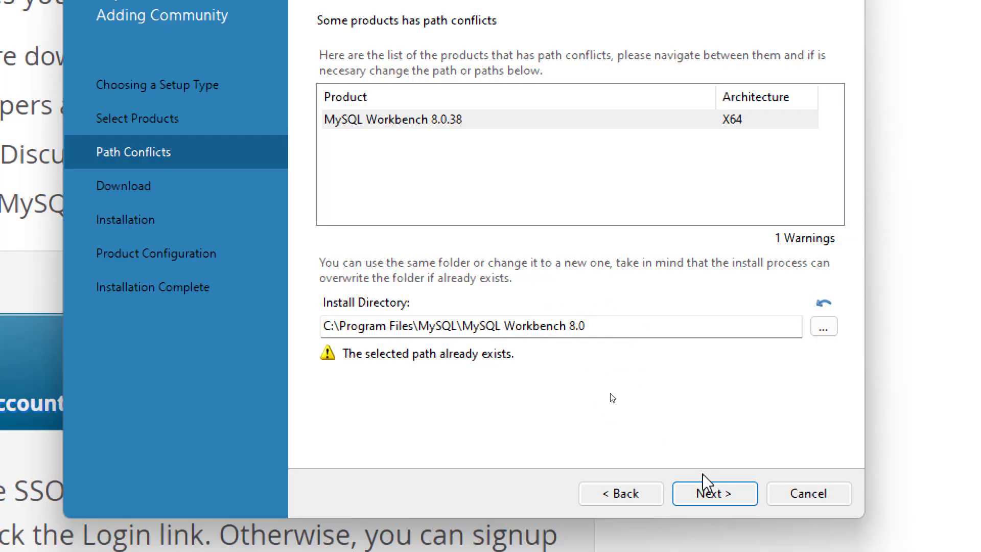
# - Accept reusing the existing Workbench folder, download Server 8.0.39 and Workbench 8.0.38, and continue
pyautogui.click(722, 495)
pyautogui.click(619, 324)
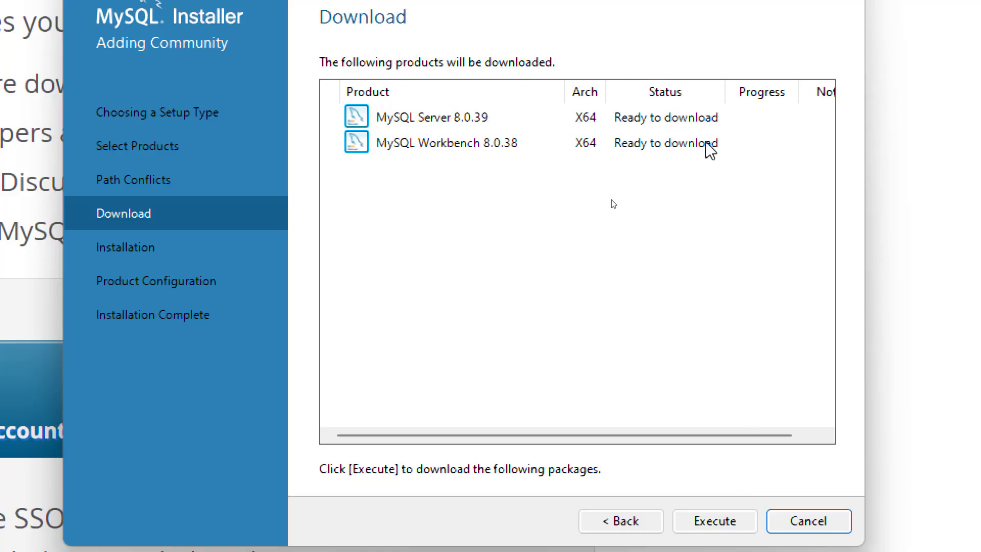
pyautogui.click(735, 522)
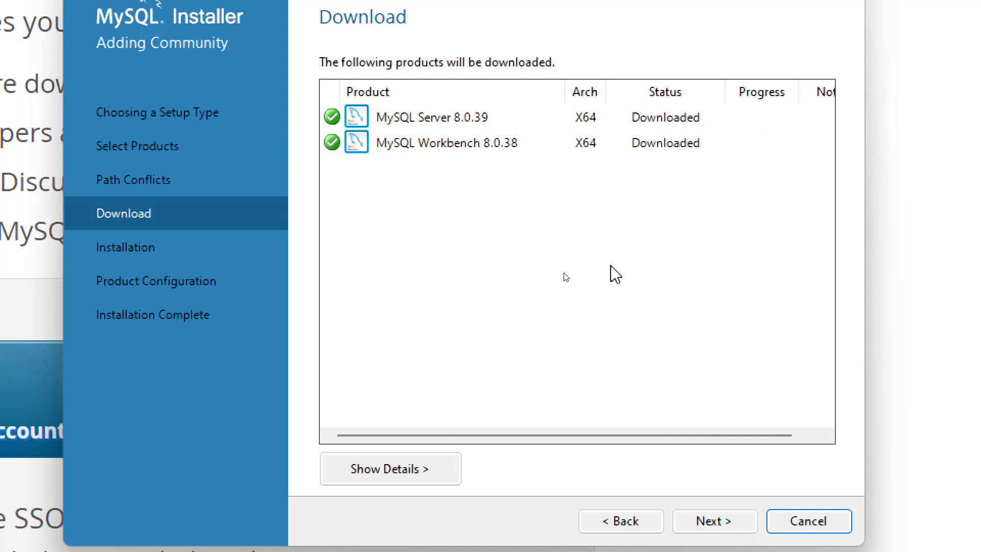
pyautogui.click(705, 523)
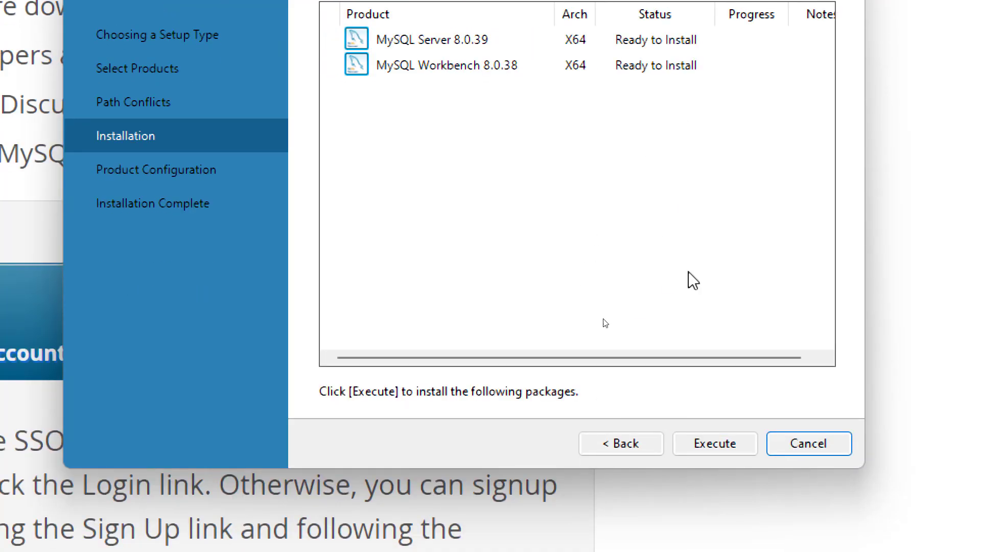
# - Install Server 8.0.39 and Workbench 8.0.38, then proceed to Product Configuration
pyautogui.click(708, 449)
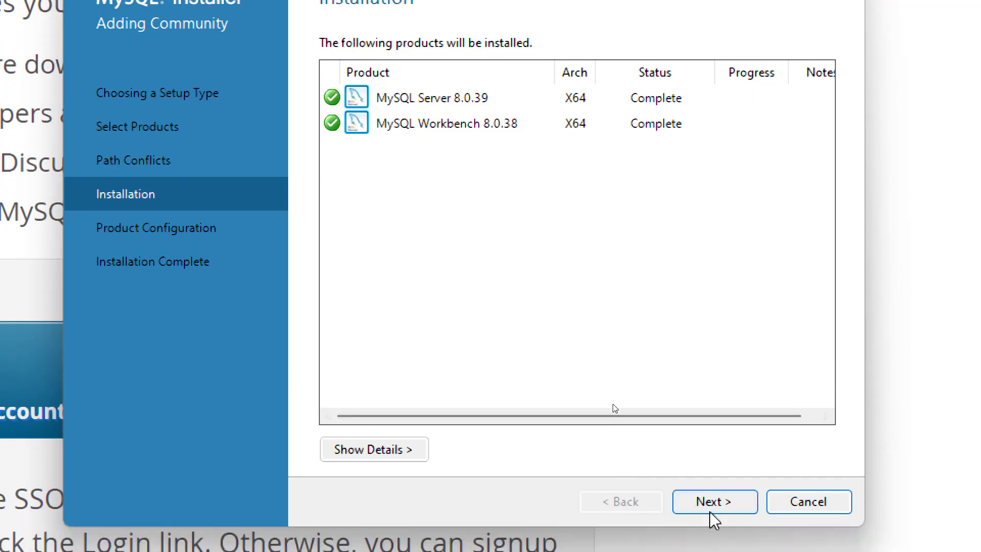
pyautogui.click(710, 538)
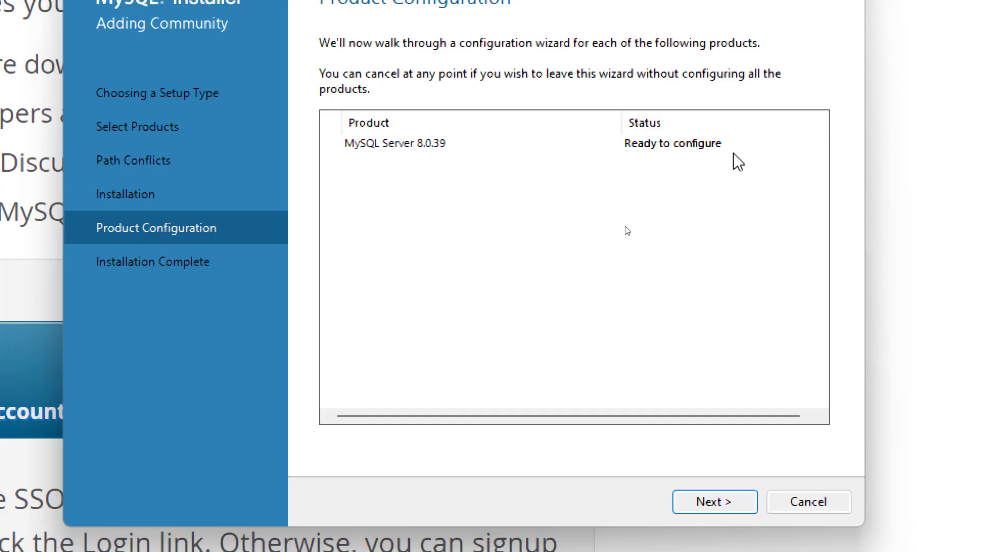
# - Start configuring MySQL Server 8.0.39 to reach Type and Networking
pyautogui.click(725, 509)
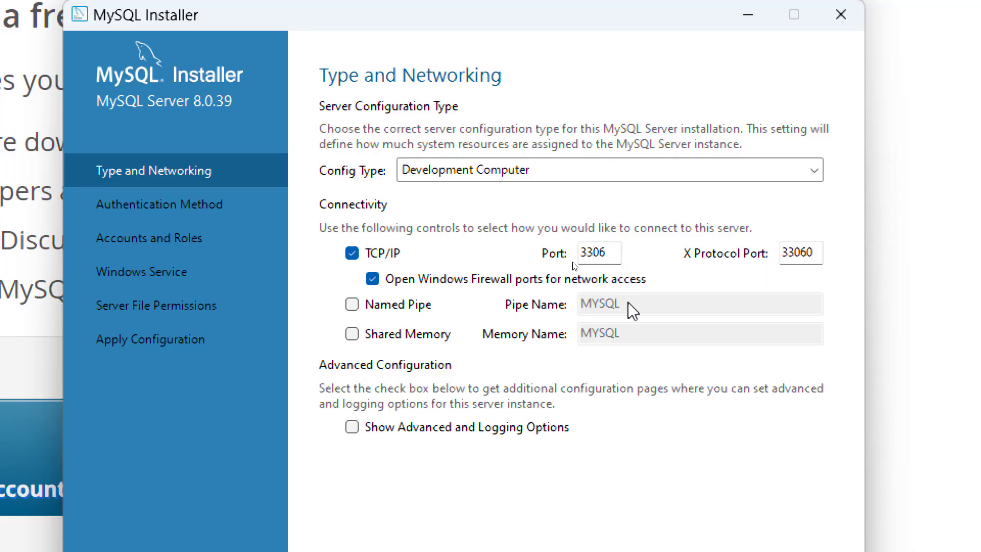
# - Keep the TCP/IP port at 3306 and continue to Authentication Method
pyautogui.doubleClick(596, 253)
pyautogui.click(606, 253)
pyautogui.moveTo(599, 253); pyautogui.dragTo(613, 253)
pyautogui.write('8')
pyautogui.press('BackSpace')
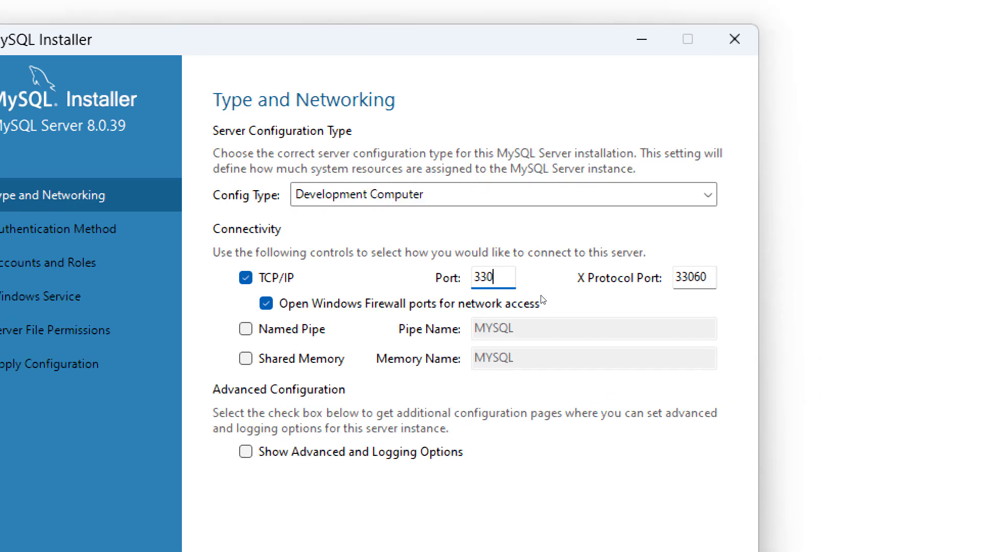
pyautogui.write('6')
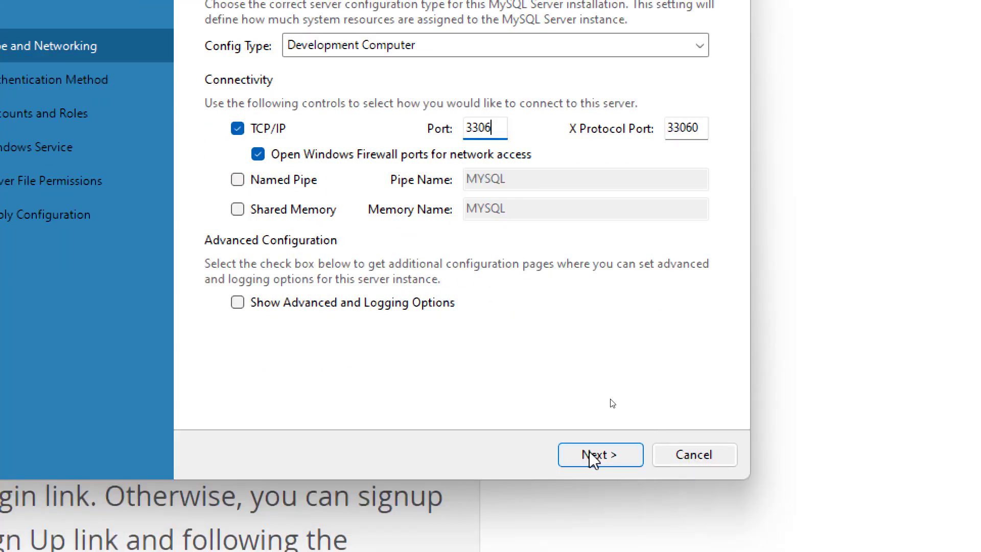
pyautogui.click(593, 457)
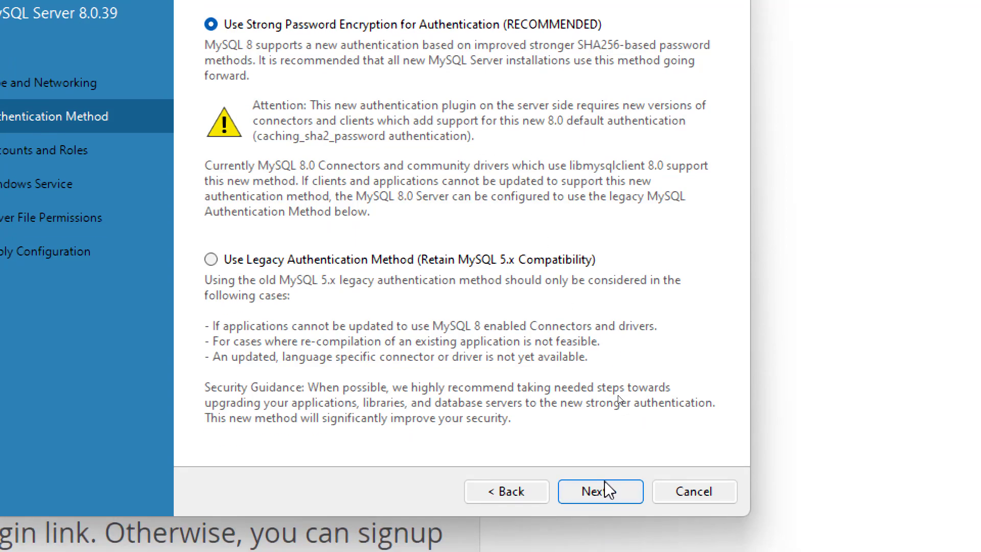
# - Keep Strong Password Encryption and continue to Accounts and Roles
pyautogui.click(611, 494)
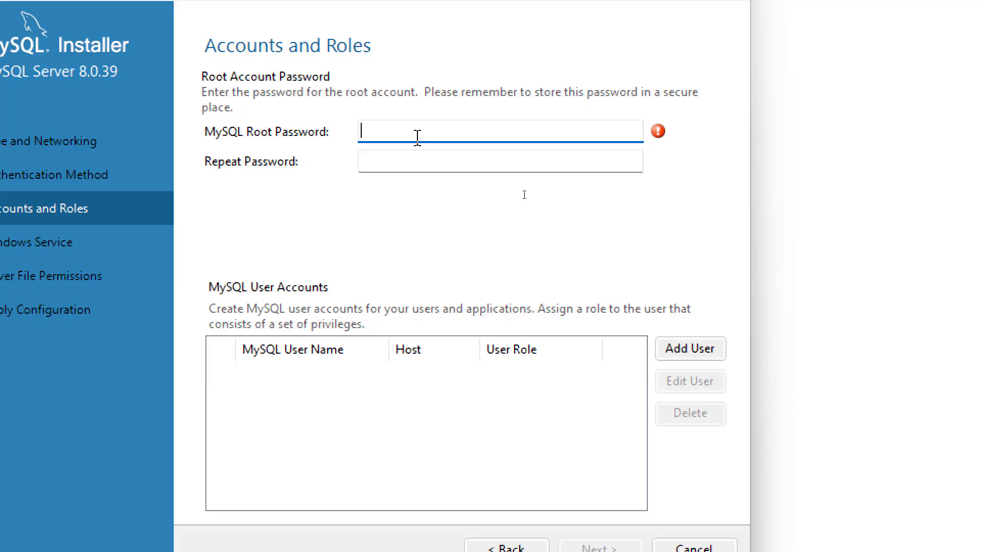
# - Enter the root password in both password fields and continue to the MySQL80 service settings
pyautogui.write('1')
pyautogui.write('23456')
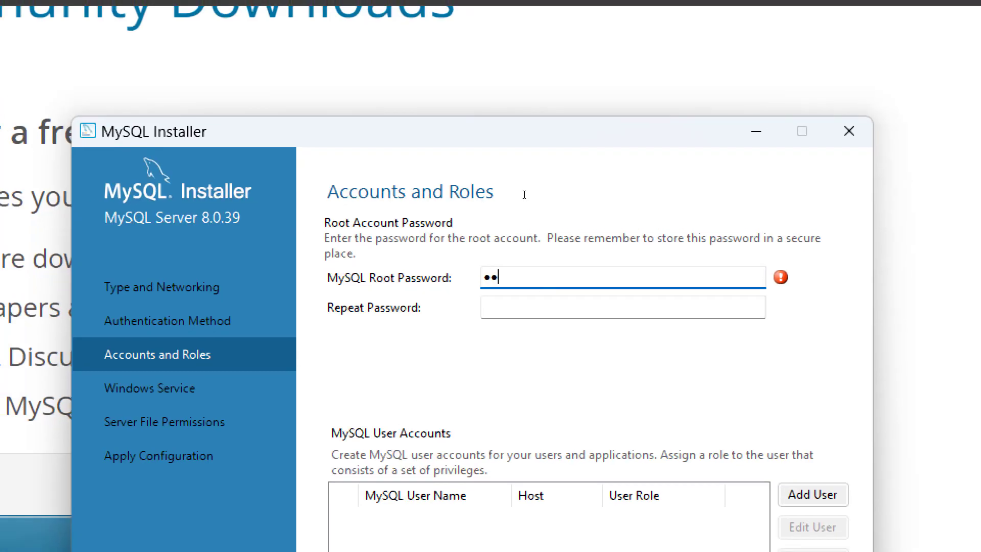
pyautogui.click(475, 308)
pyautogui.write('123456')
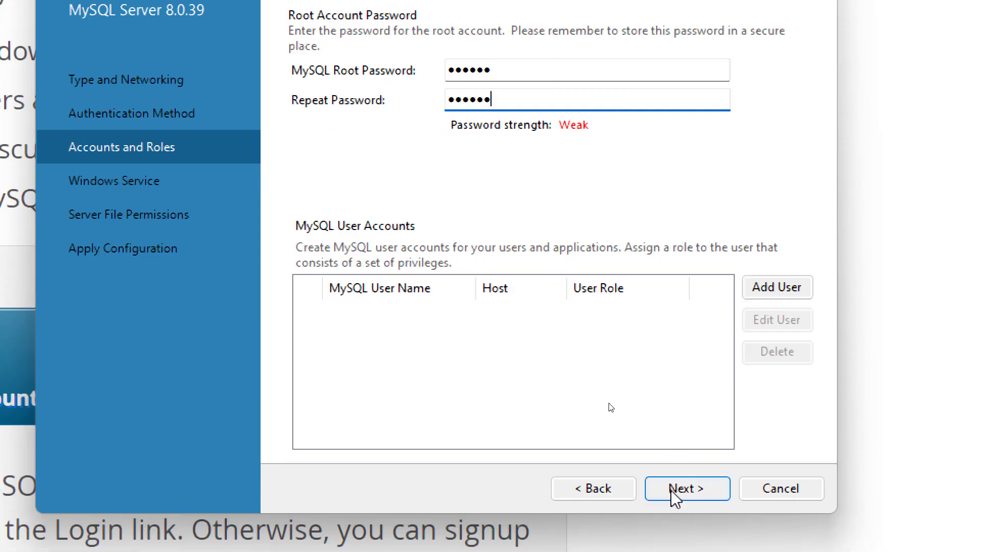
pyautogui.click(685, 493)
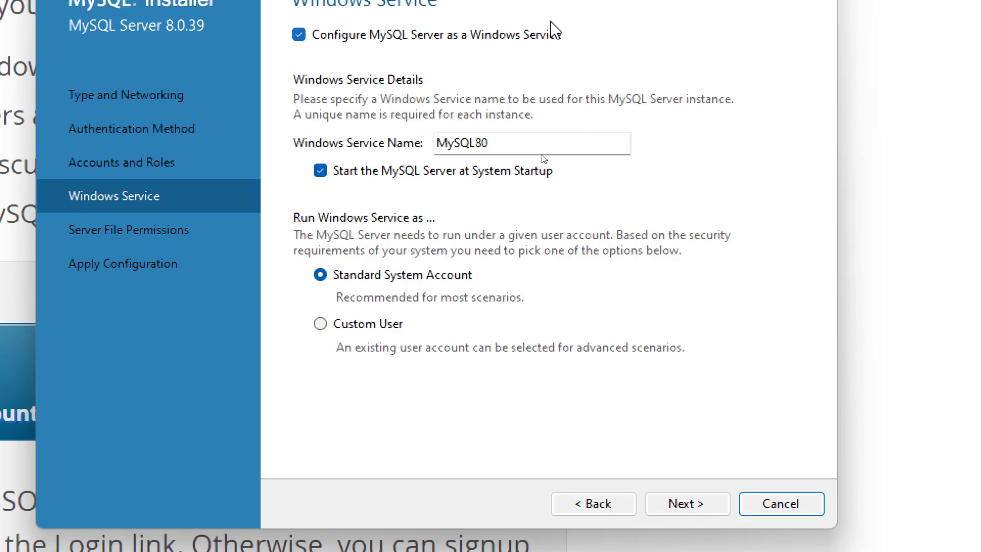
# - Keep the MySQL80 service name with start at system startup enabled, and continue to file permissions
pyautogui.doubleClick(506, 177)
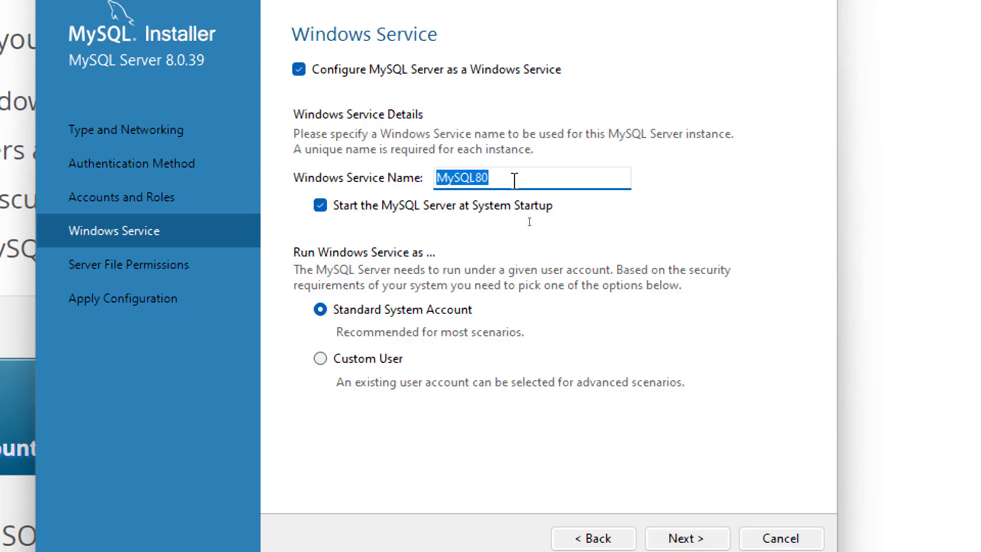
pyautogui.moveTo(514, 179); pyautogui.dragTo(409, 181)
pyautogui.click(320, 205)
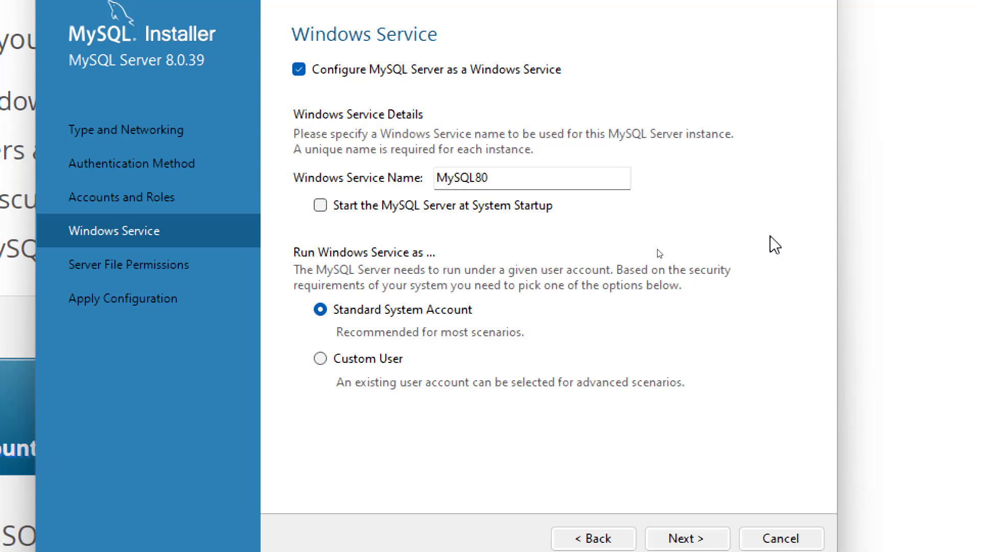
pyautogui.click(322, 206)
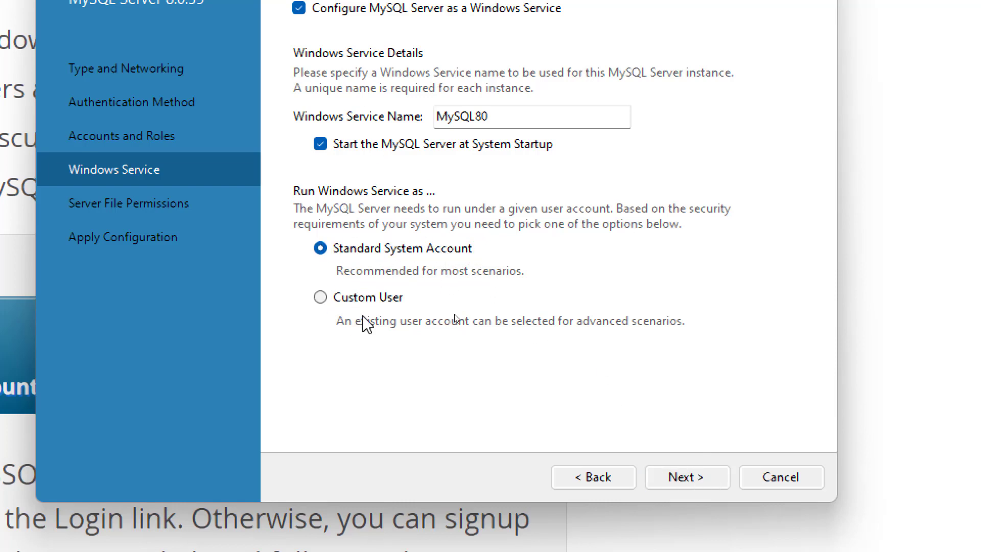
pyautogui.click(679, 483)
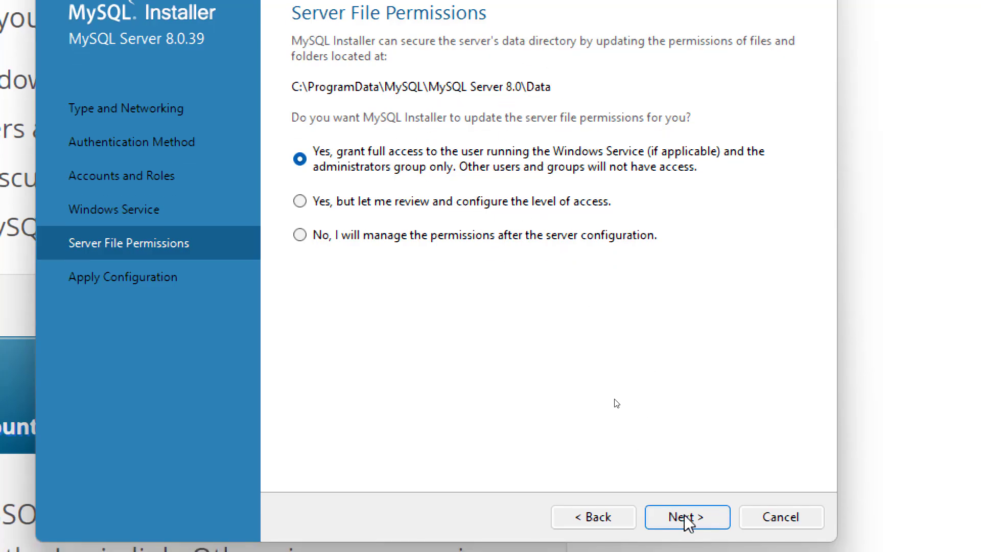
# - Accept the server file permissions and execute all the Apply Configuration steps
pyautogui.click(686, 534)
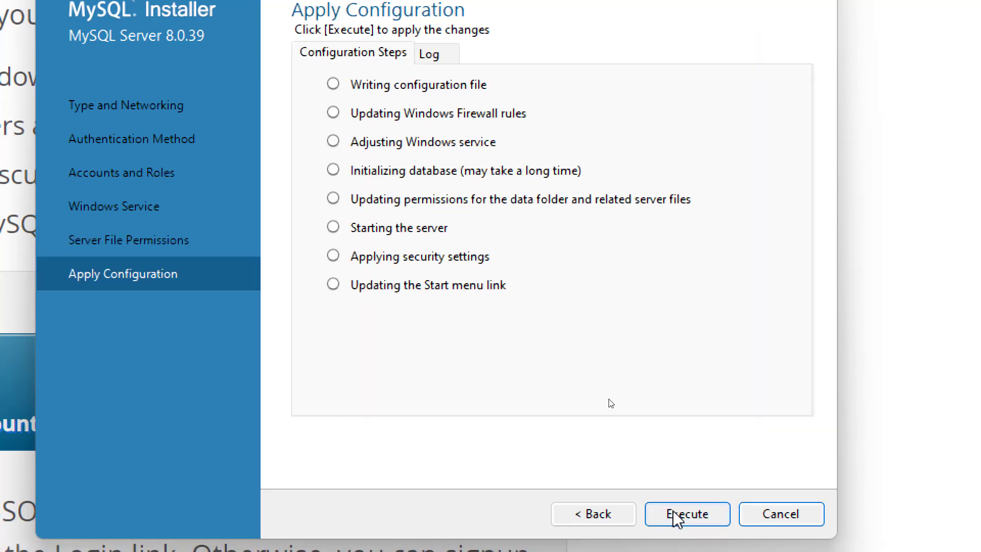
pyautogui.click(680, 518)
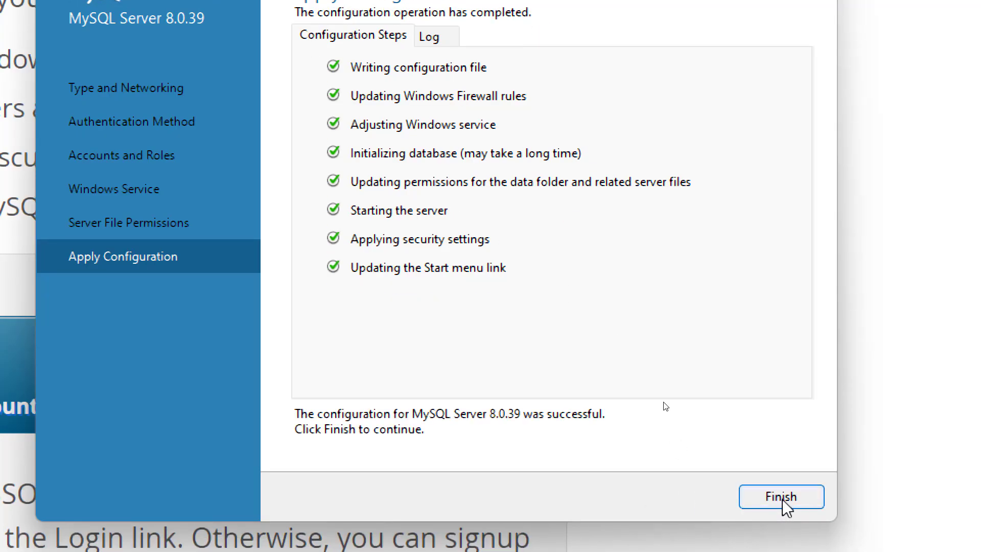
# - Finish the MySQL Server 8.0.39 setup, close the installer, and reset Magnifier zoom
pyautogui.click(781, 516)
pyautogui.click(687, 500)
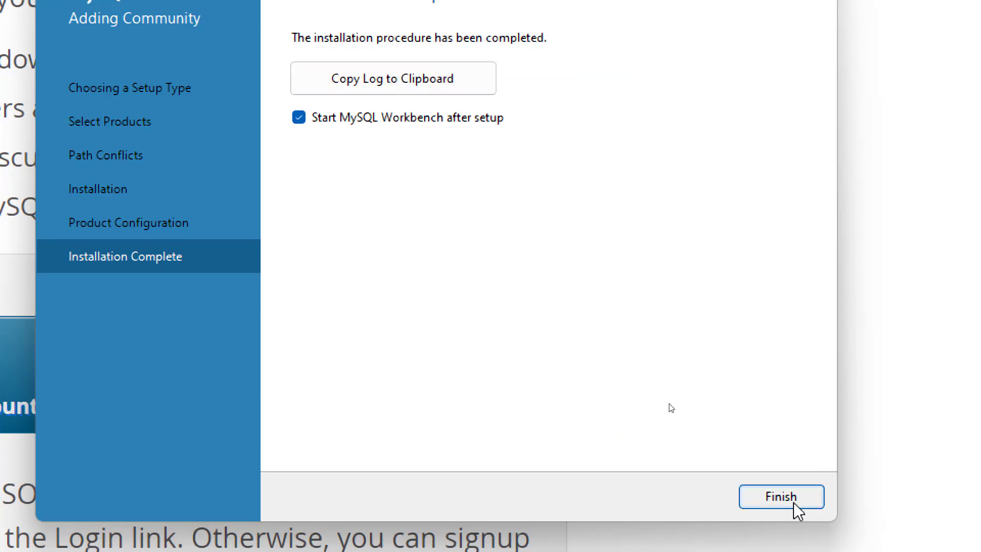
pyautogui.click(798, 504)
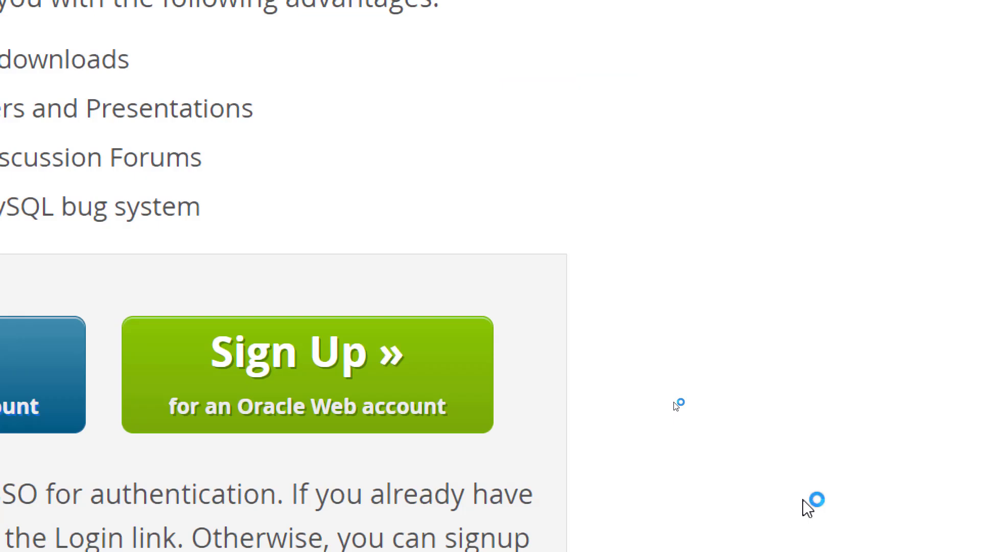
pyautogui.press('super+minus')
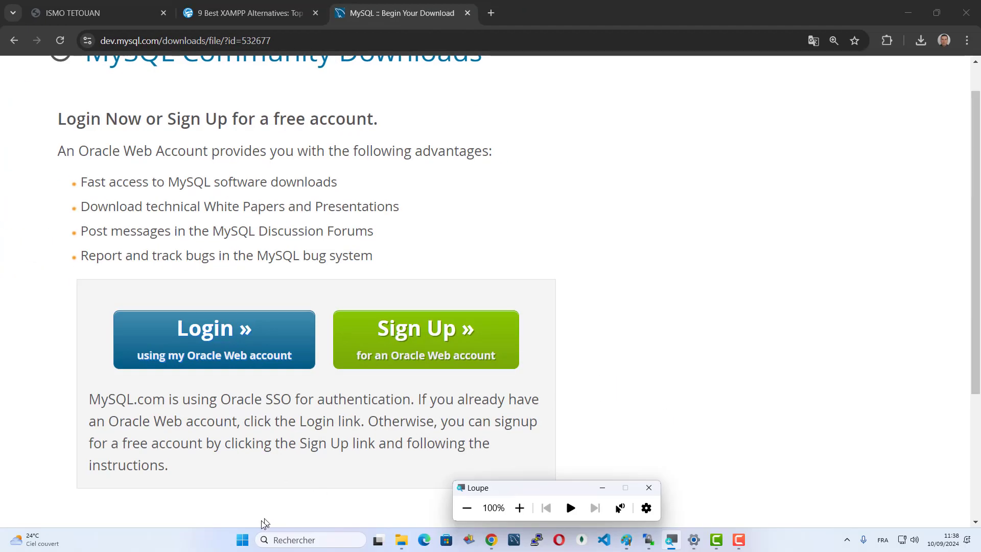
# - Launch Services from a Start search for 'ser' and select the MySQL80 service row
pyautogui.click(242, 540)
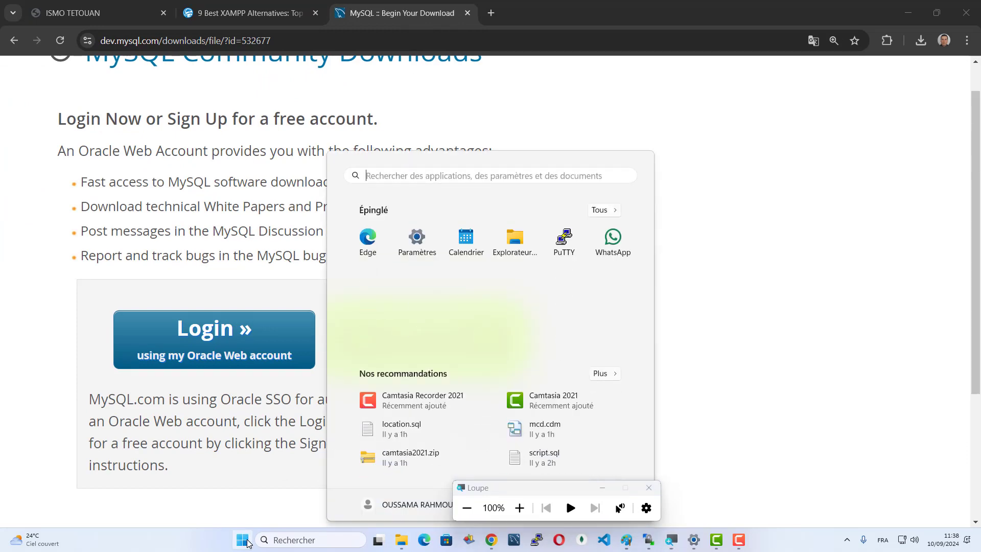
pyautogui.write('services')
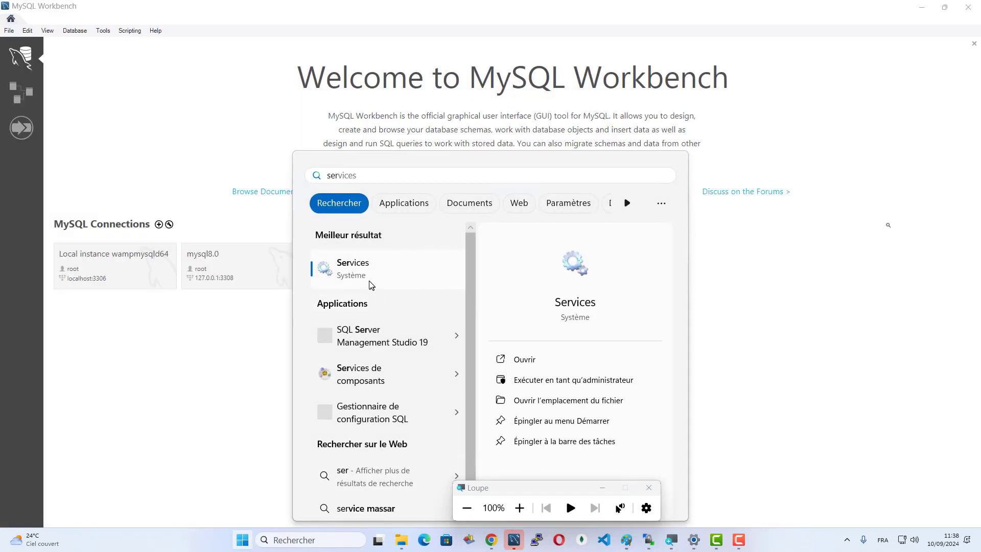
pyautogui.click(371, 281)
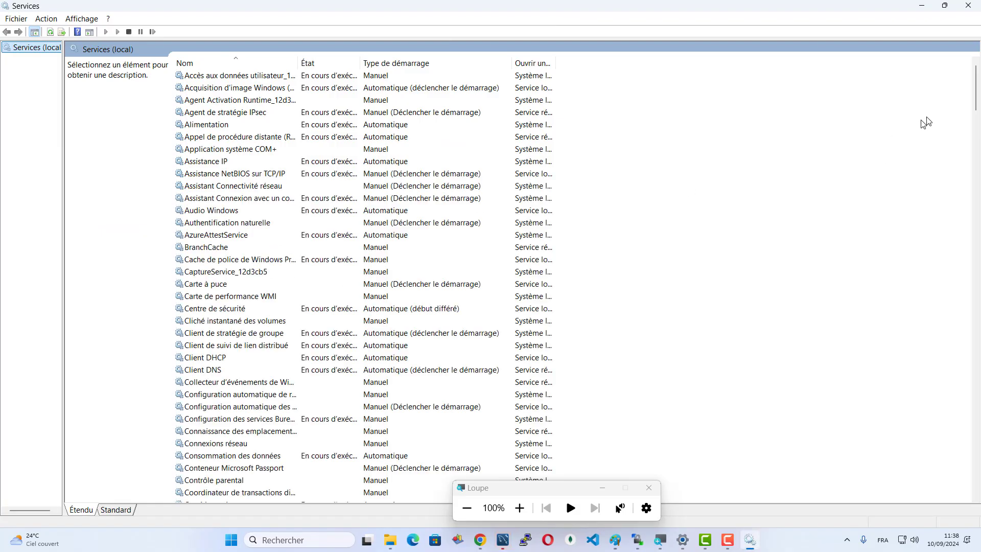
pyautogui.moveTo(976, 83); pyautogui.dragTo(950, 237)
pyautogui.click(213, 308)
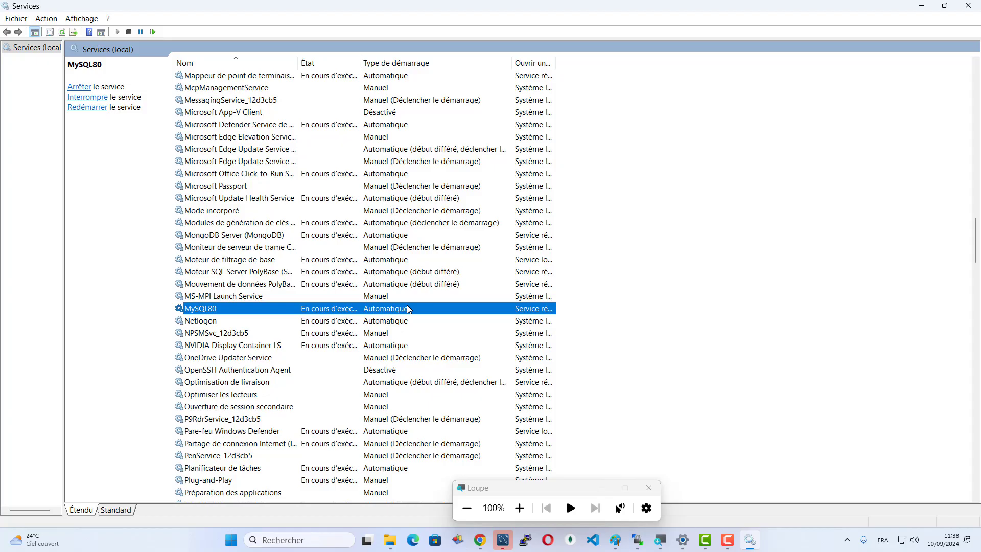
# - Try setting the MySQL80 startup type to Manuel, then stop the service from the toolbar
pyautogui.doubleClick(241, 309)
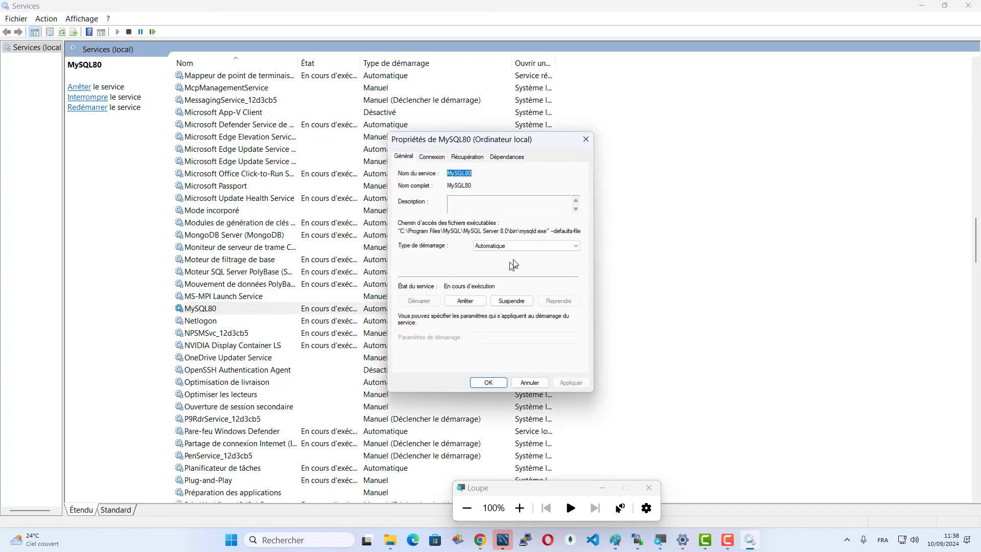
pyautogui.click(525, 246)
pyautogui.click(493, 266)
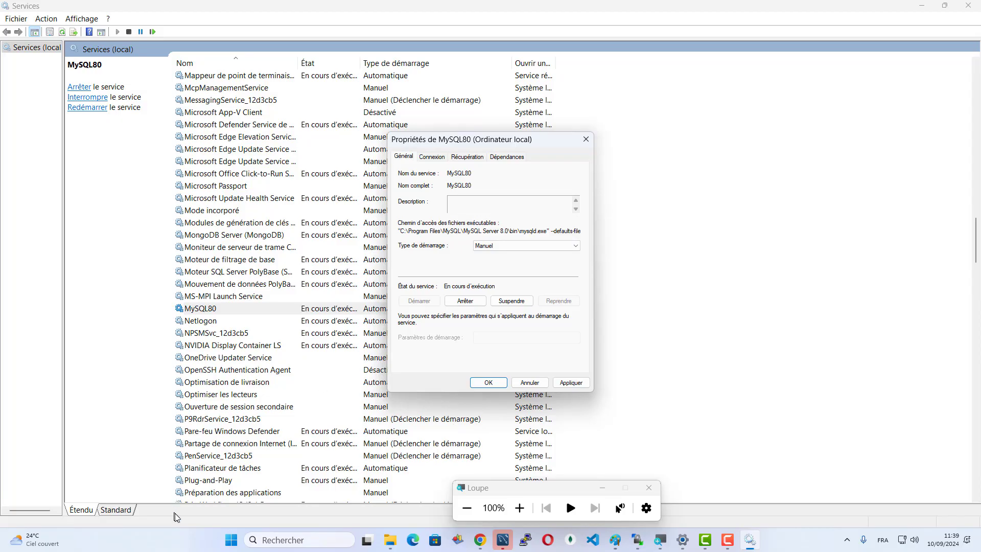
pyautogui.click(230, 540)
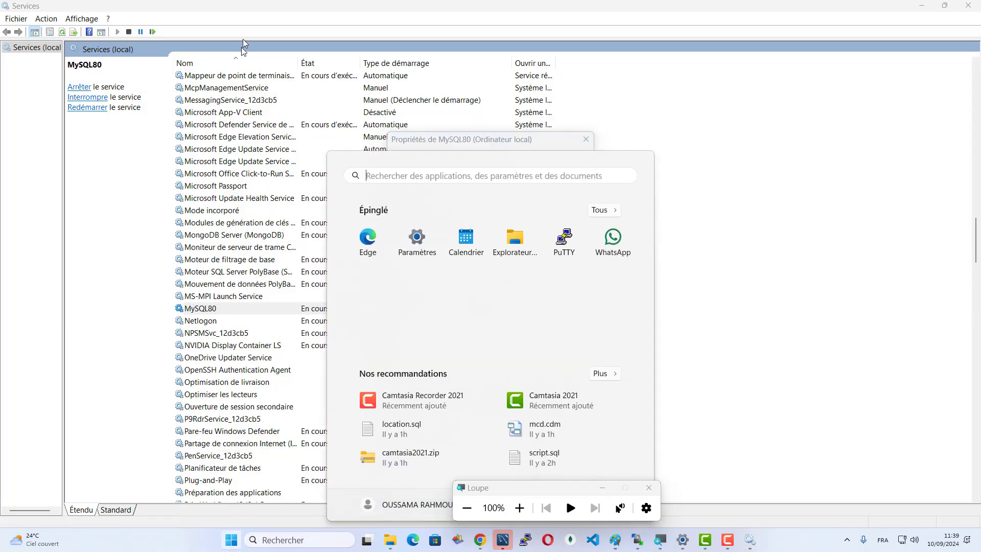
pyautogui.click(246, 7)
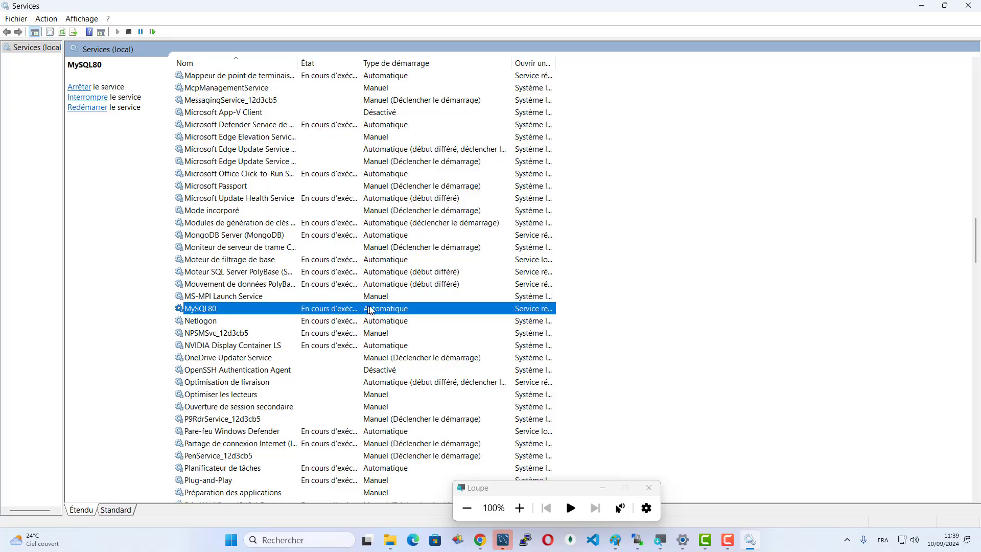
pyautogui.click(129, 32)
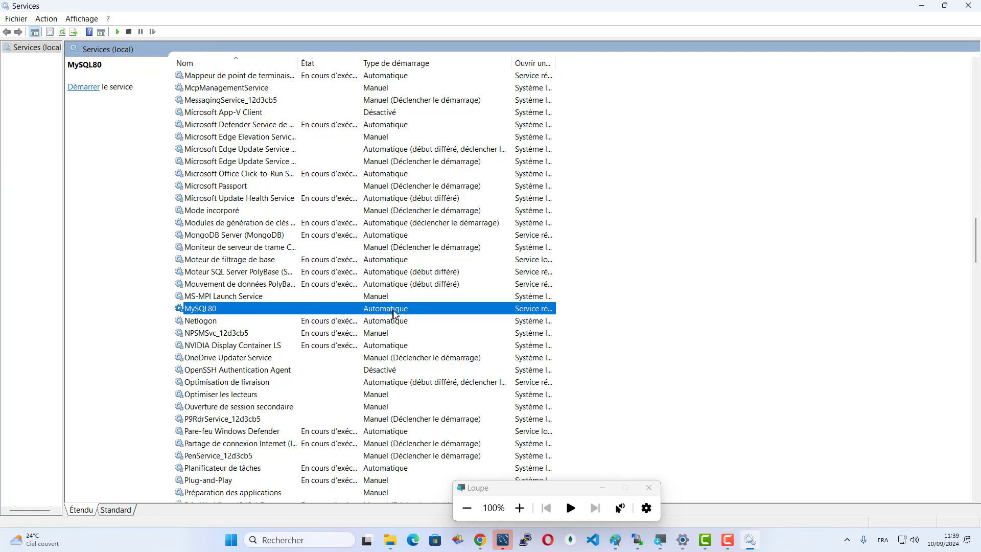
# - Start the MySQL80 service again from its properties and close them
pyautogui.doubleClick(215, 310)
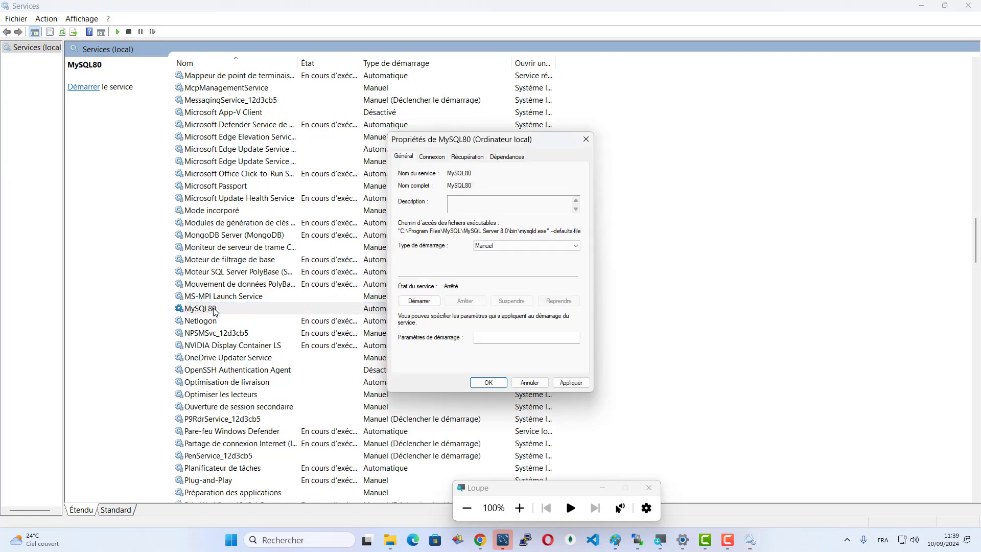
pyautogui.click(419, 301)
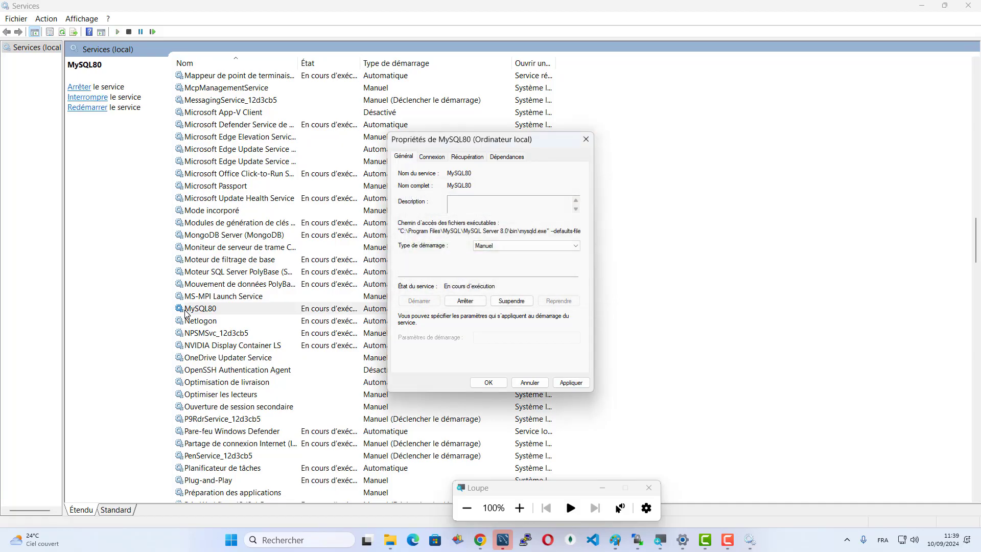
pyautogui.click(488, 382)
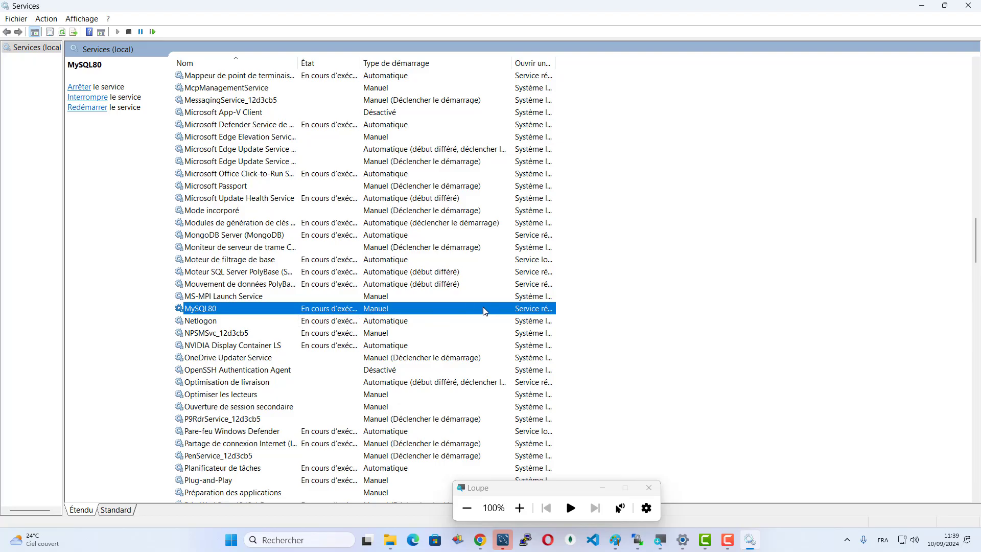
# - Set MySQL80 startup type to Automatique, apply it, and minimize Services to reveal Workbench
pyautogui.rightClick(435, 309)
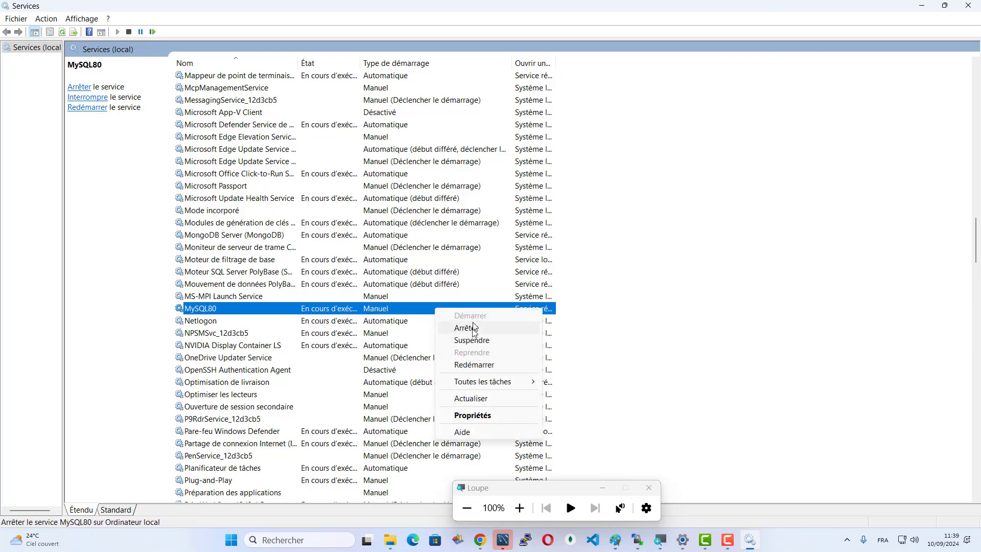
pyautogui.click(469, 416)
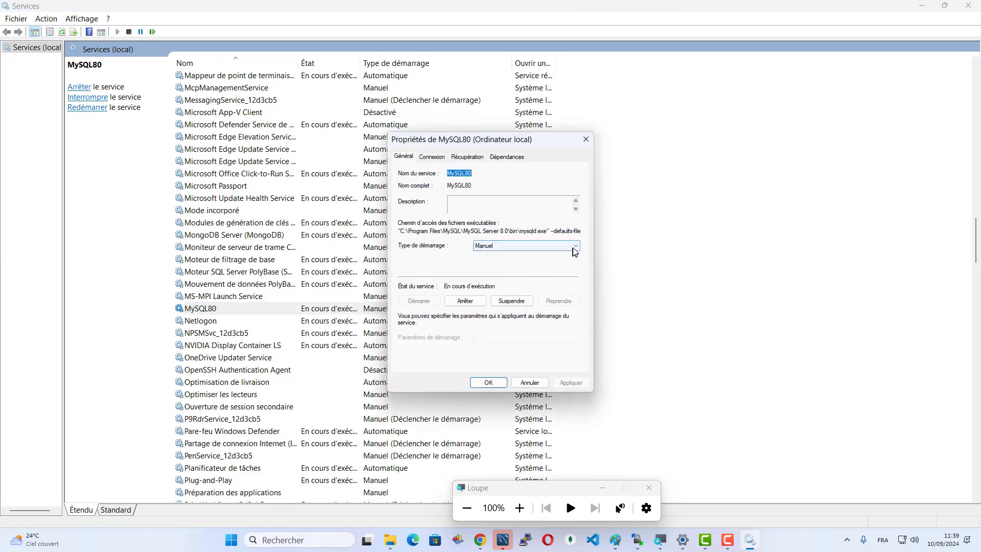
pyautogui.click(571, 247)
pyautogui.click(539, 262)
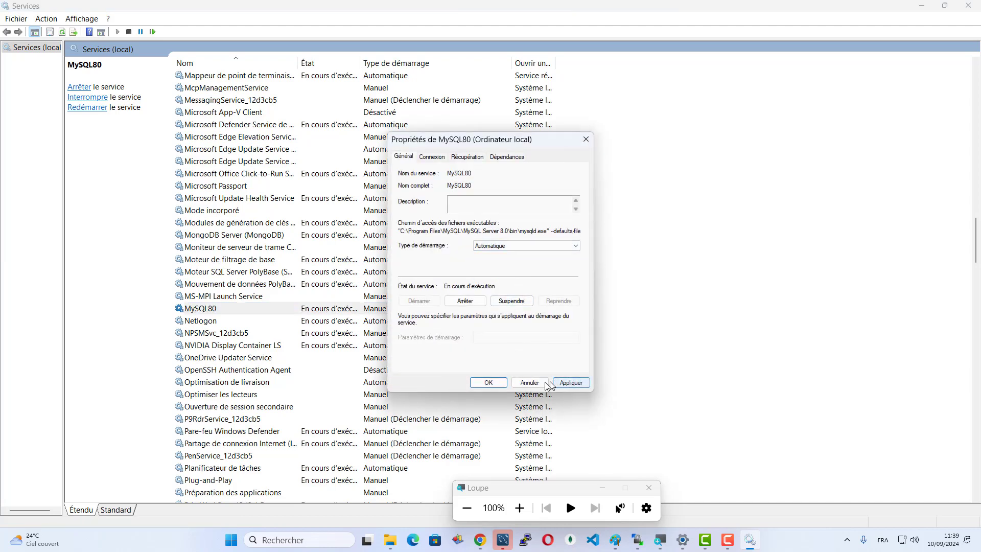
pyautogui.click(565, 384)
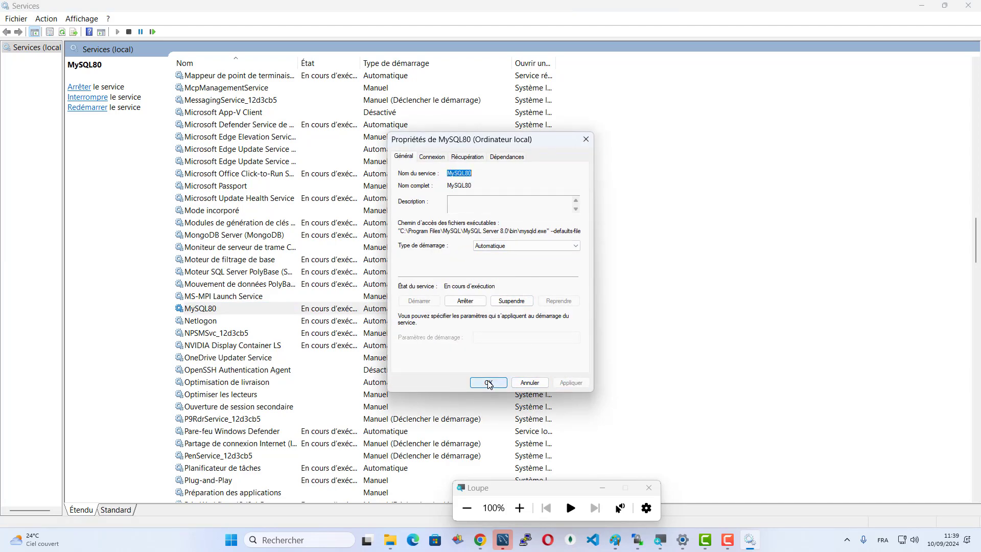
pyautogui.click(489, 383)
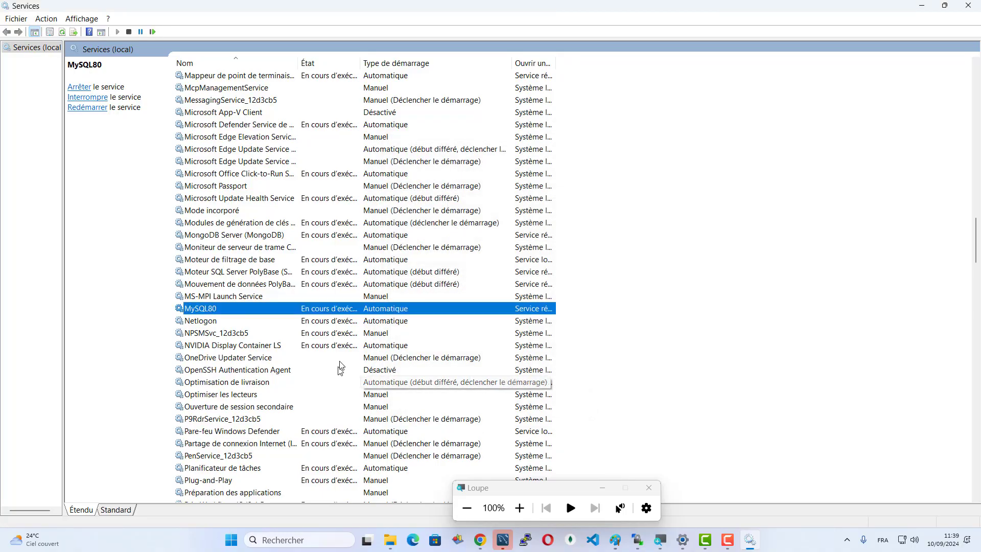
pyautogui.click(923, 7)
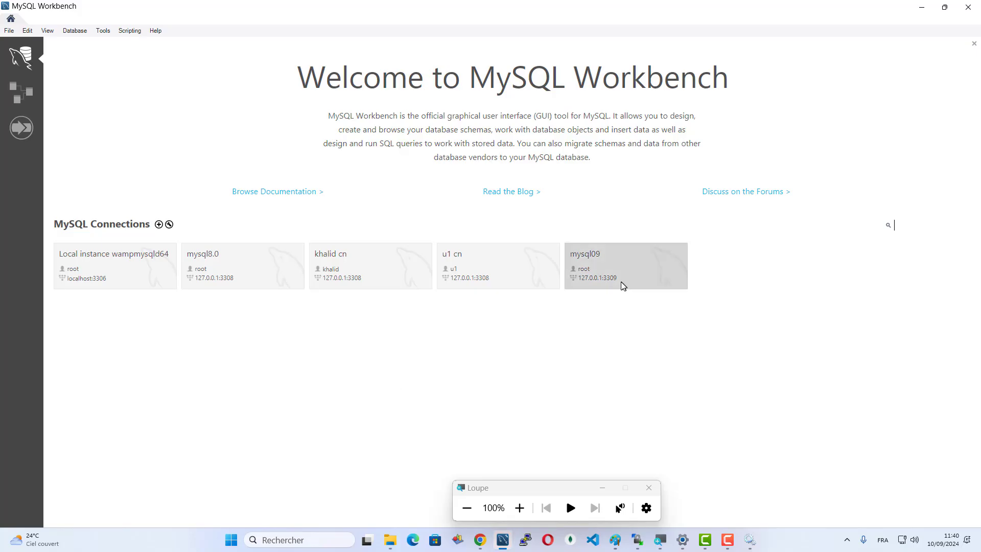
pyautogui.rightClick(634, 264)
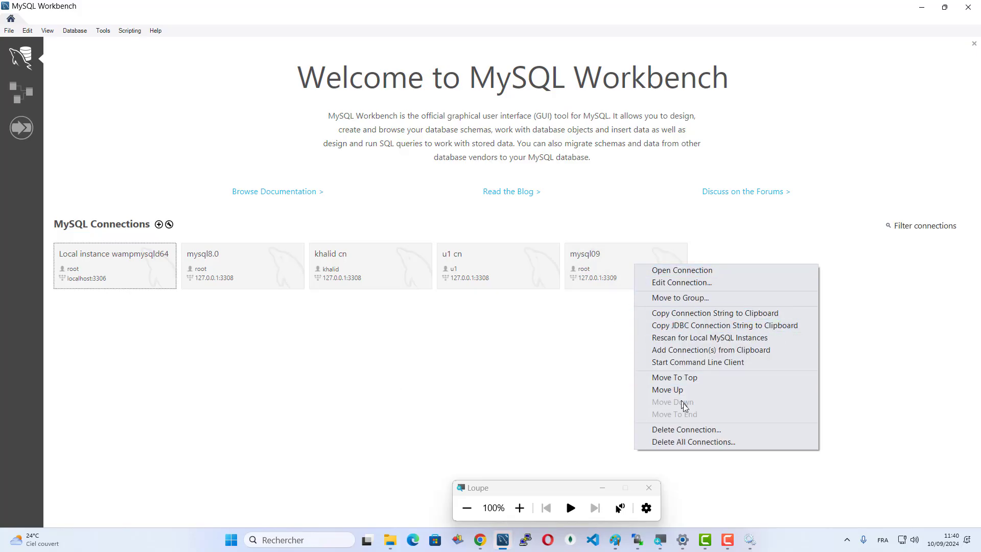
# - Delete the mysql09, u1 cn and khalid cn connections
pyautogui.click(721, 429)
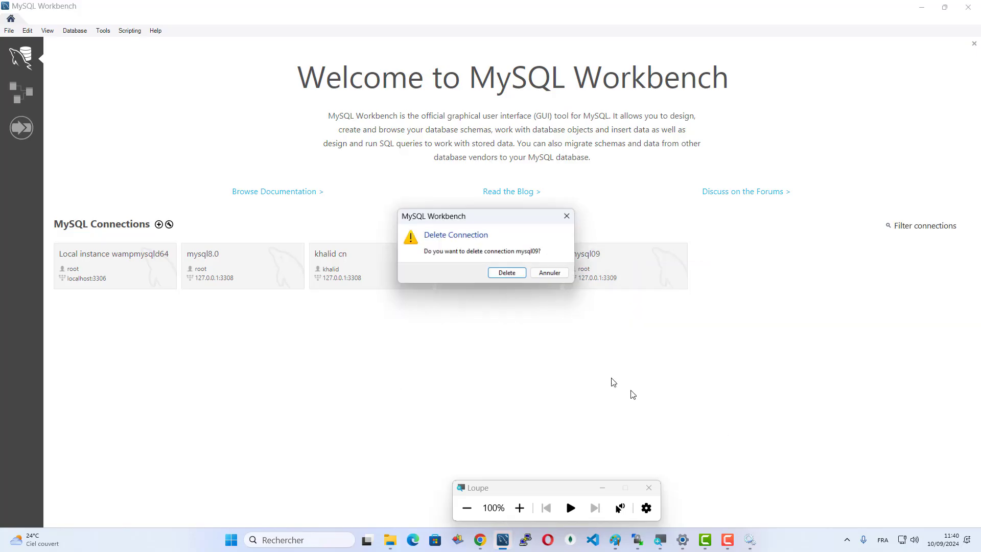
pyautogui.click(516, 277)
pyautogui.rightClick(514, 269)
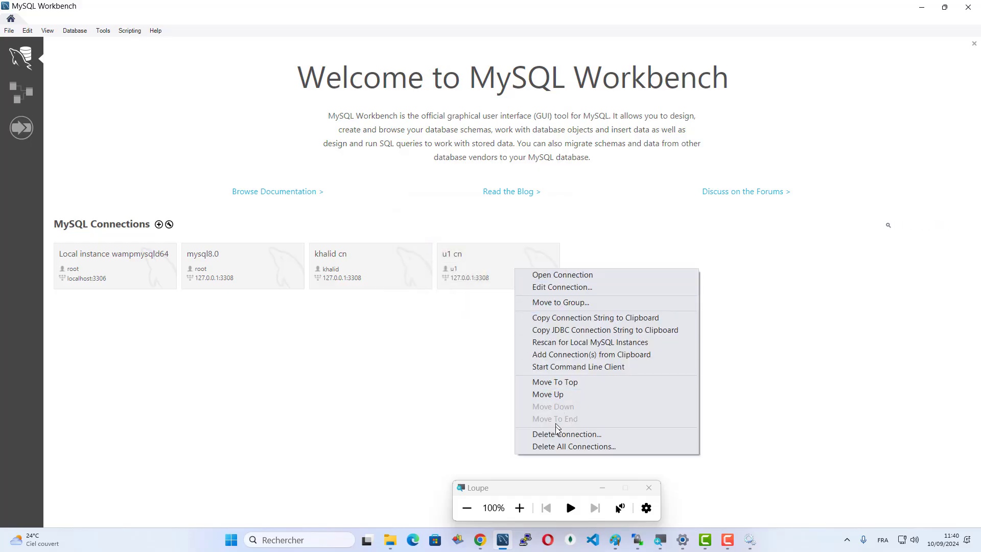
pyautogui.click(558, 430)
pyautogui.click(505, 271)
pyautogui.rightClick(389, 267)
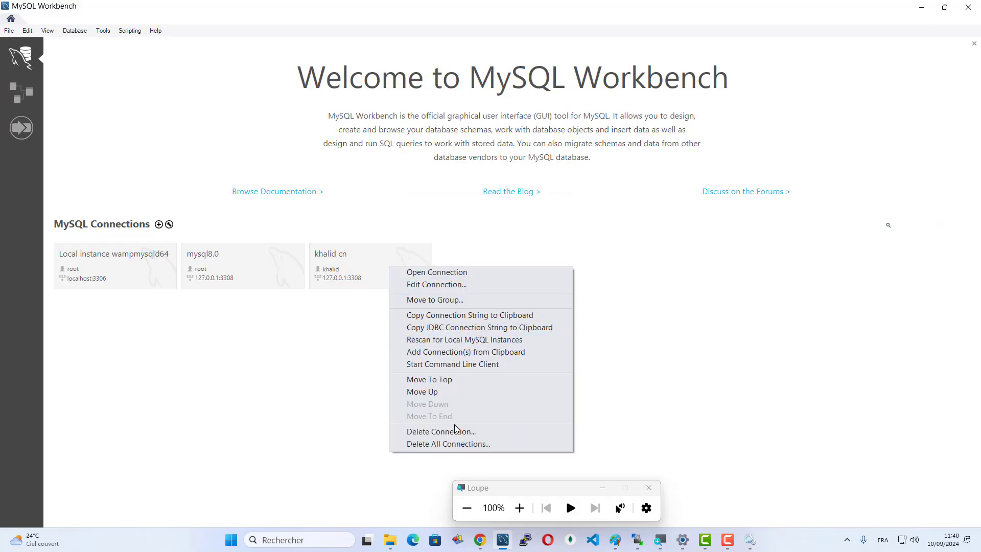
pyautogui.click(445, 435)
pyautogui.click(505, 271)
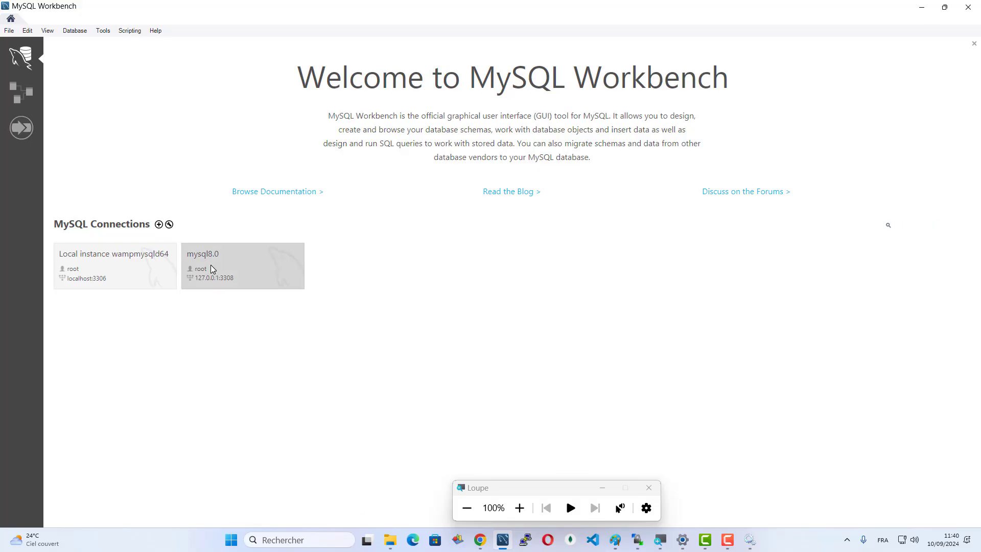
# - Delete the mysql8.0 and Local instance wampmysqld64 connections
pyautogui.rightClick(211, 265)
pyautogui.click(257, 431)
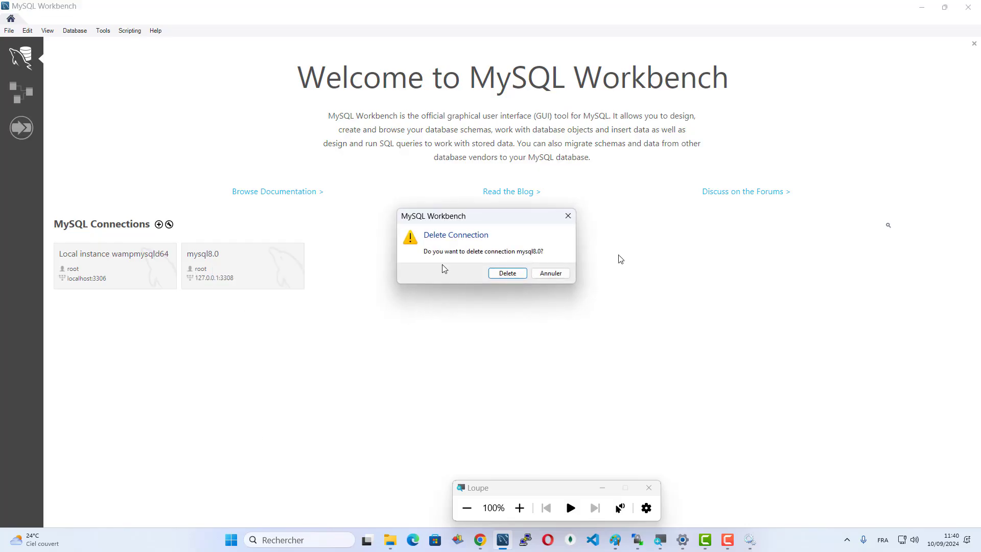
pyautogui.click(506, 274)
pyautogui.rightClick(117, 259)
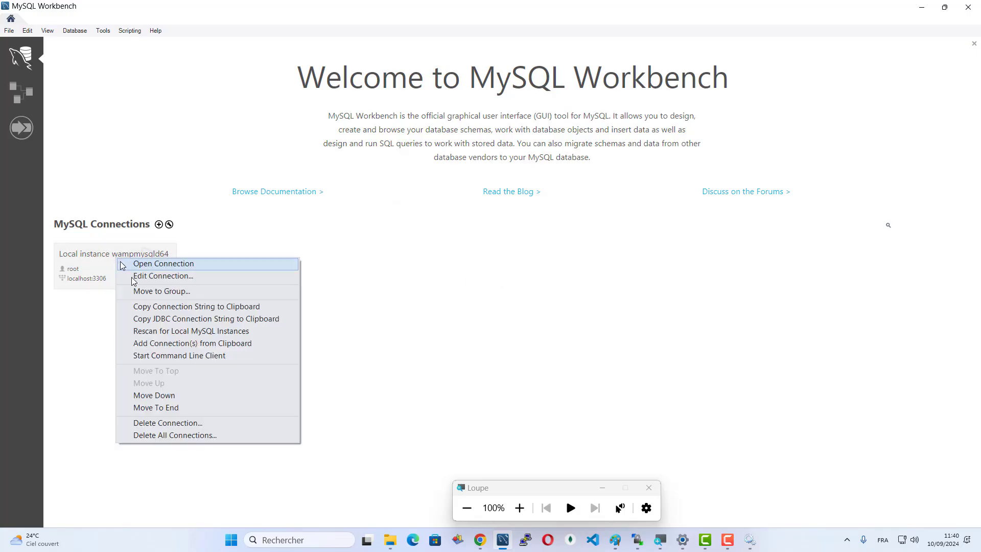
pyautogui.click(73, 305)
pyautogui.rightClick(96, 262)
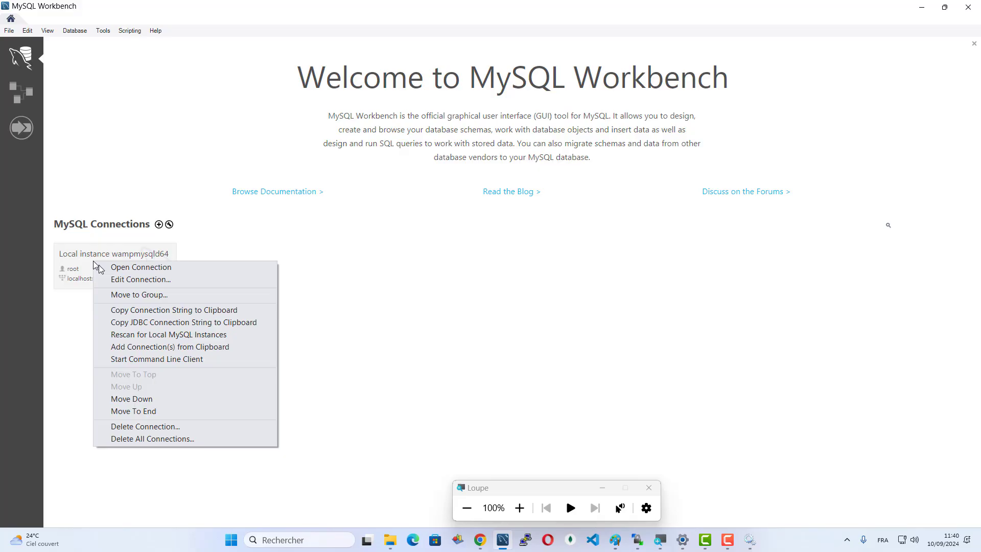
pyautogui.click(148, 426)
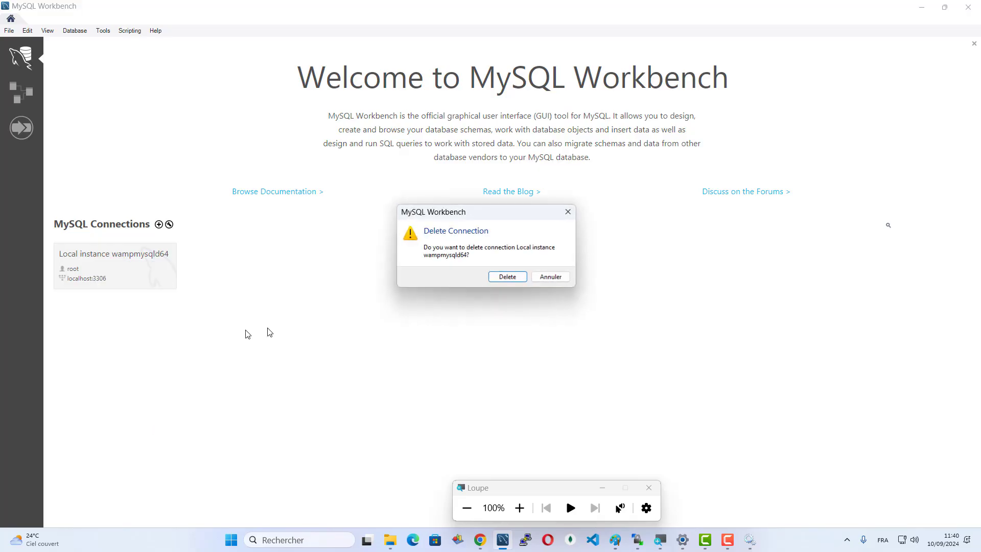
pyautogui.click(505, 278)
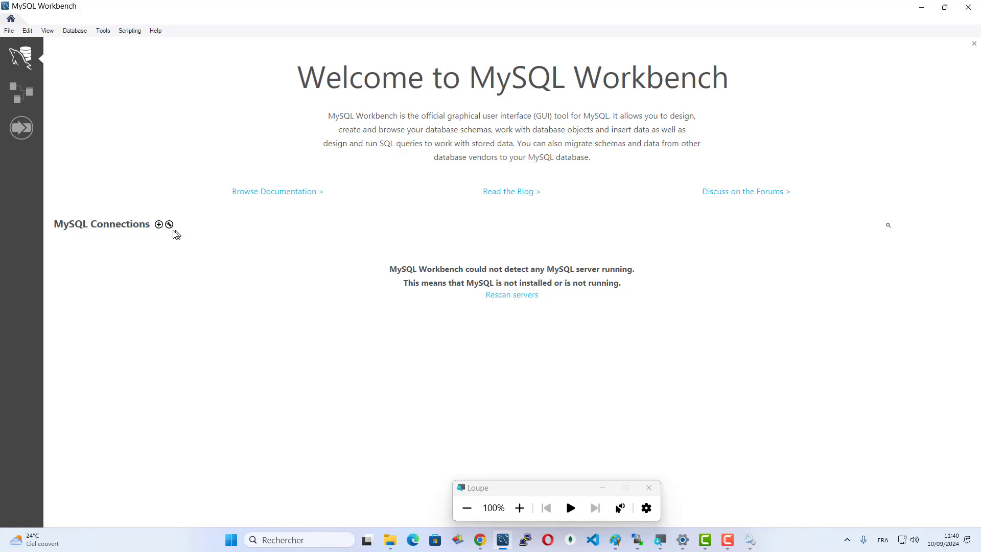
# - Start a new connection and name it 'mysql'
pyautogui.click(159, 225)
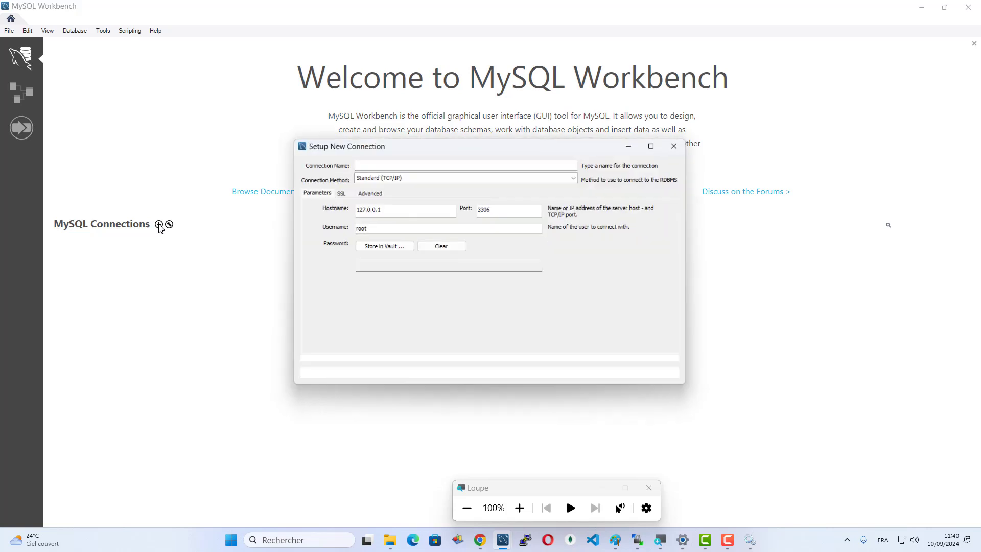
pyautogui.click(519, 506)
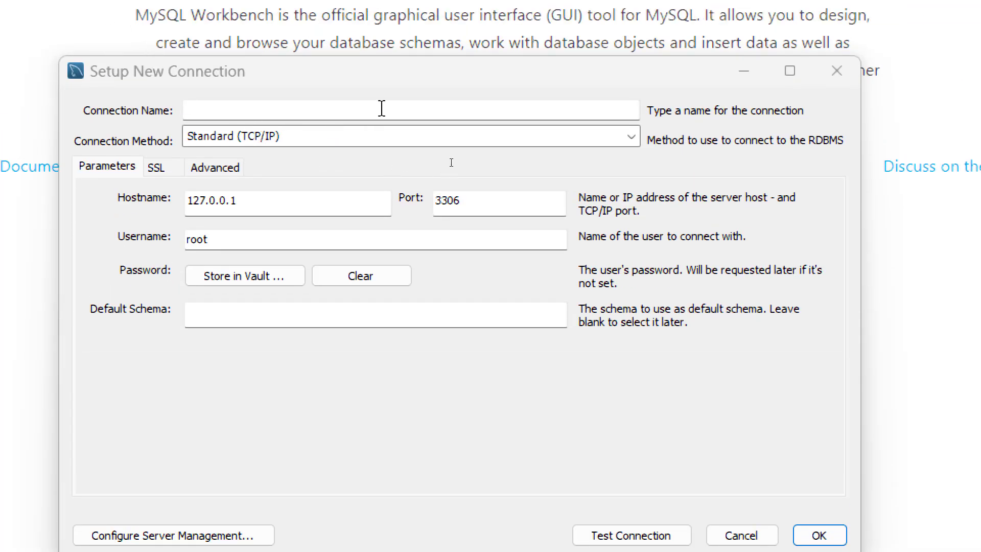
pyautogui.click(503, 109)
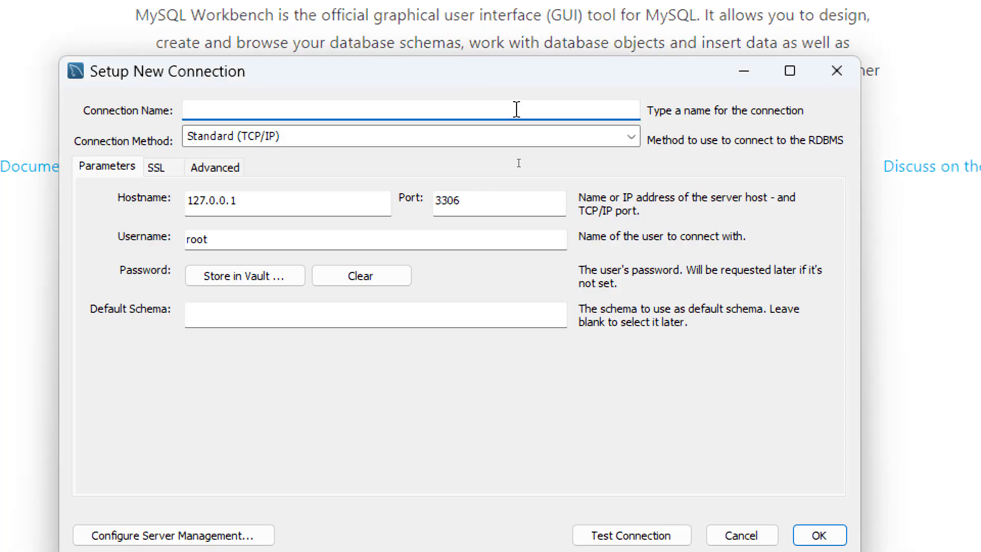
pyautogui.write('mysql')
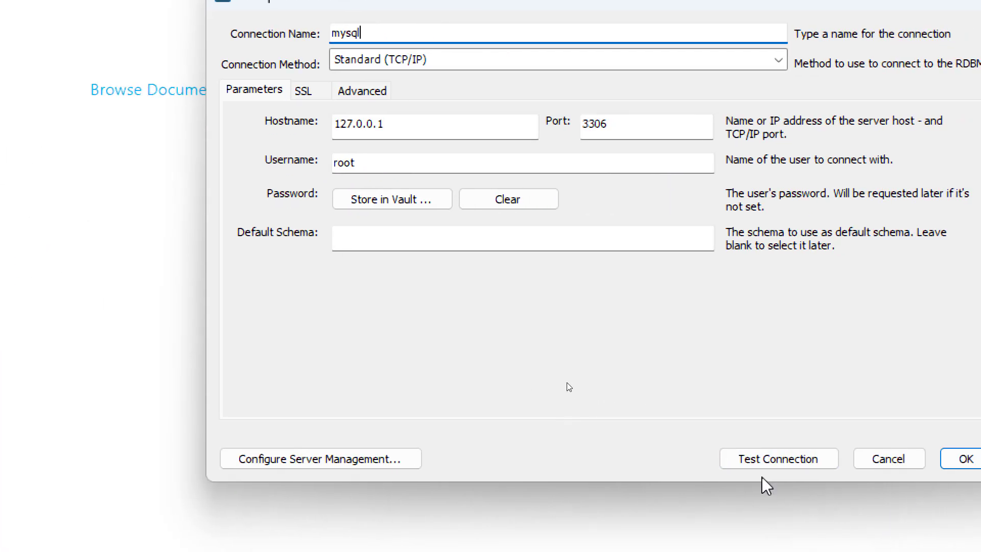
# - Test the connection with the root password saved in the vault, then save it
pyautogui.click(755, 459)
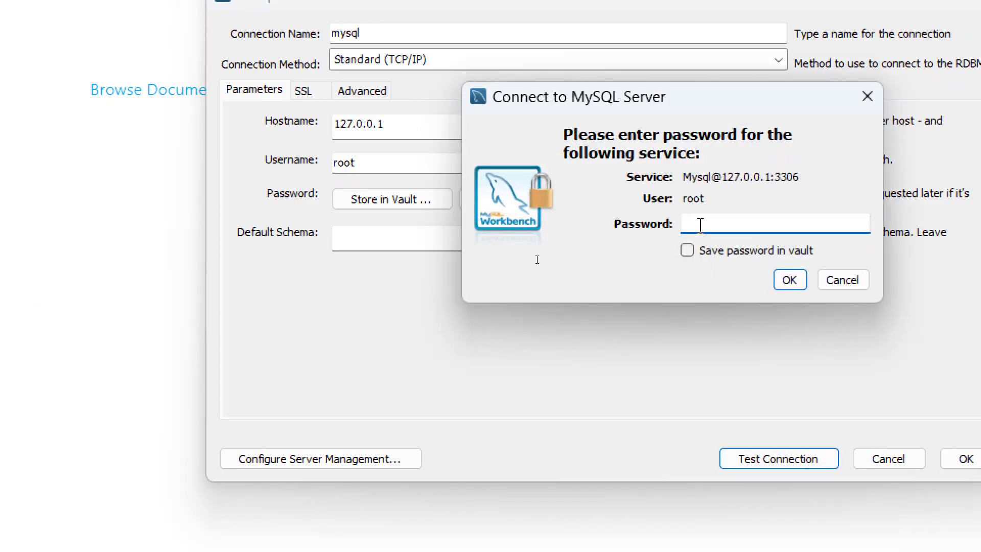
pyautogui.write('*******')
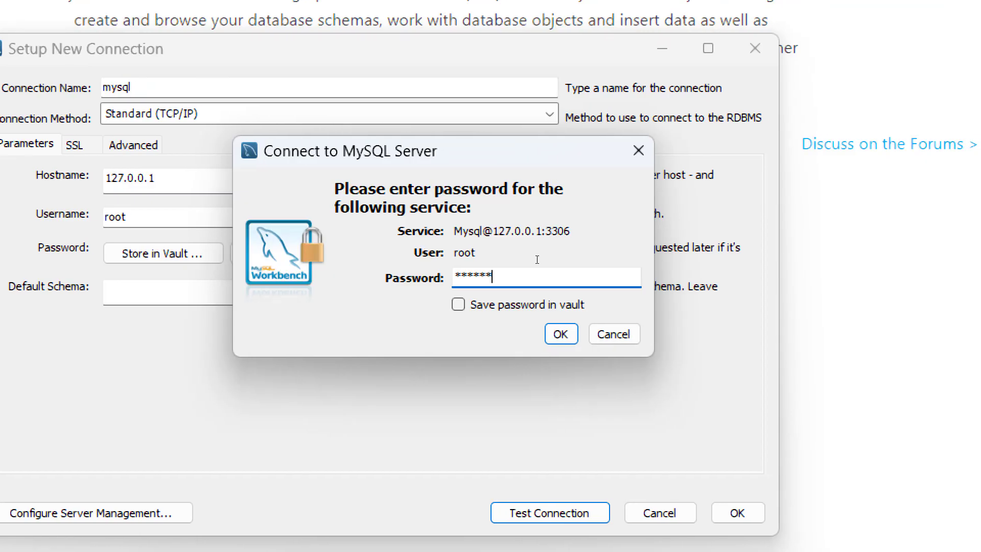
pyautogui.click(458, 306)
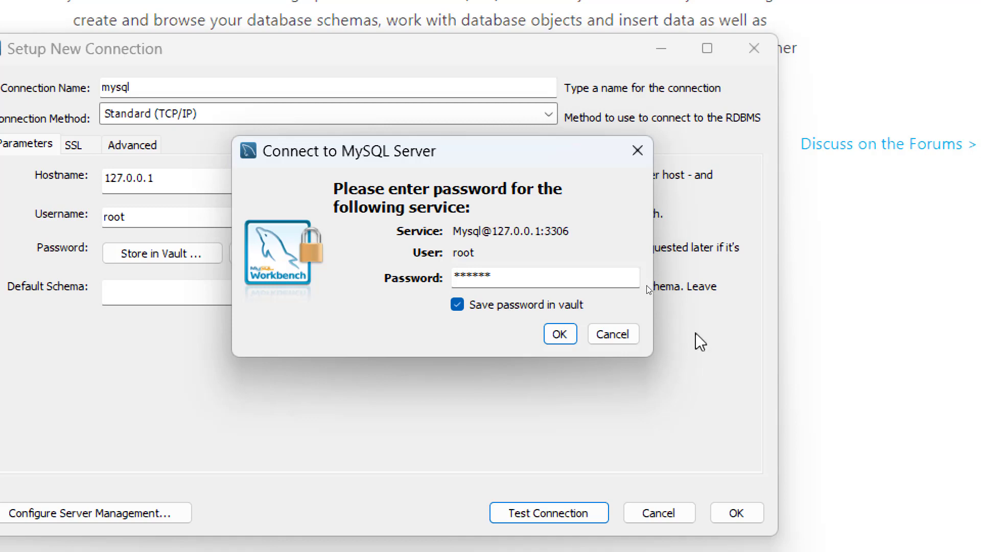
pyautogui.click(561, 334)
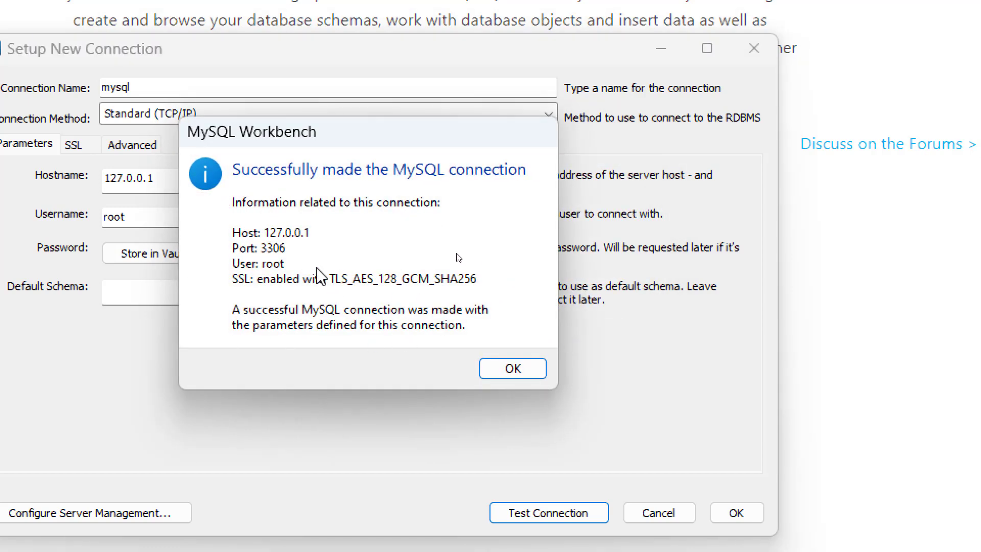
pyautogui.click(510, 367)
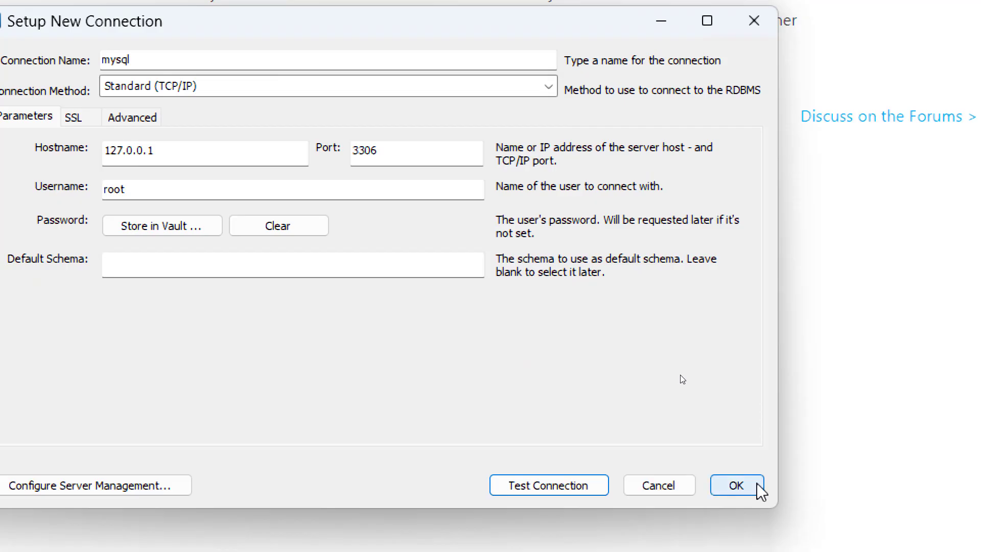
pyautogui.click(760, 491)
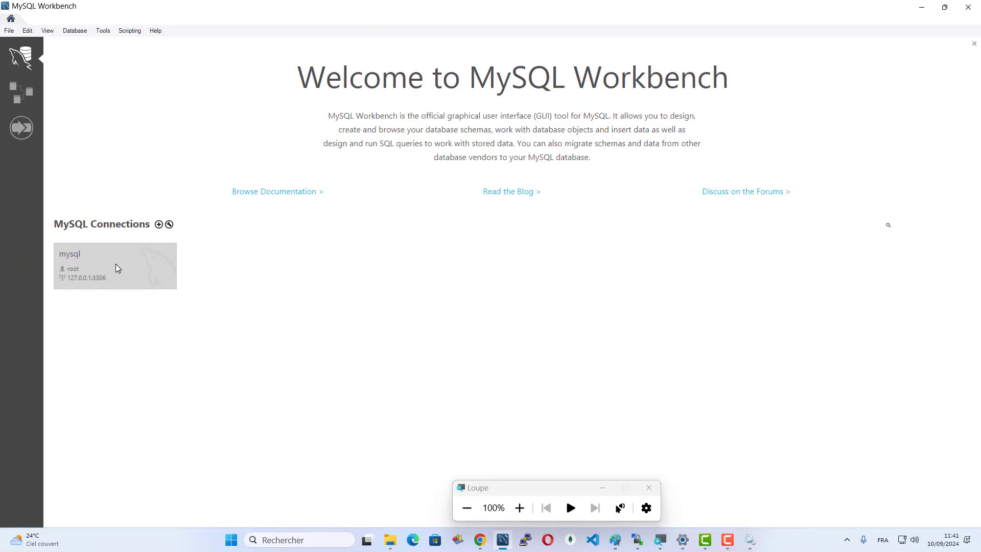
# - Open the mysql connection, view Administration and Schemas, and create a new SQL query tab
pyautogui.click(117, 264)
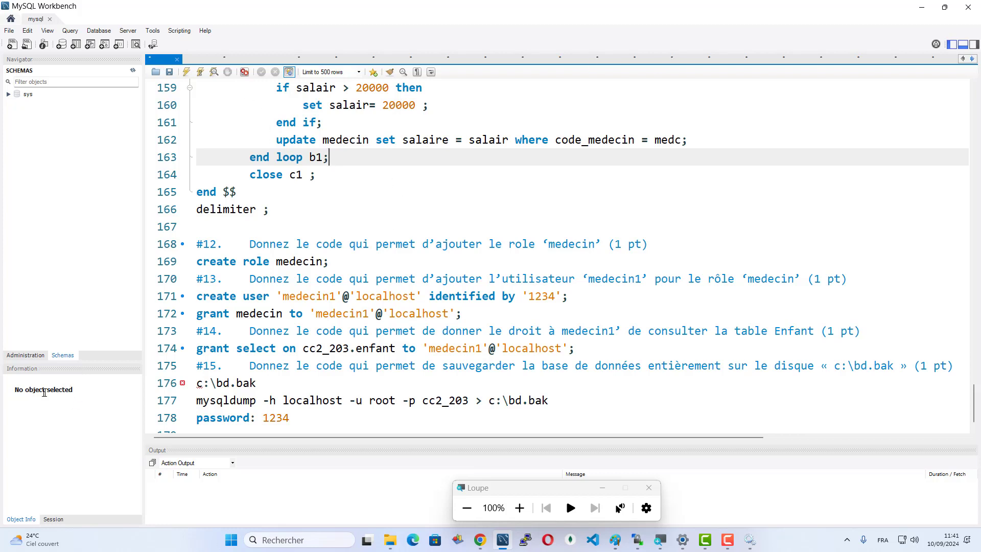
pyautogui.moveTo(15, 389); pyautogui.dragTo(119, 398)
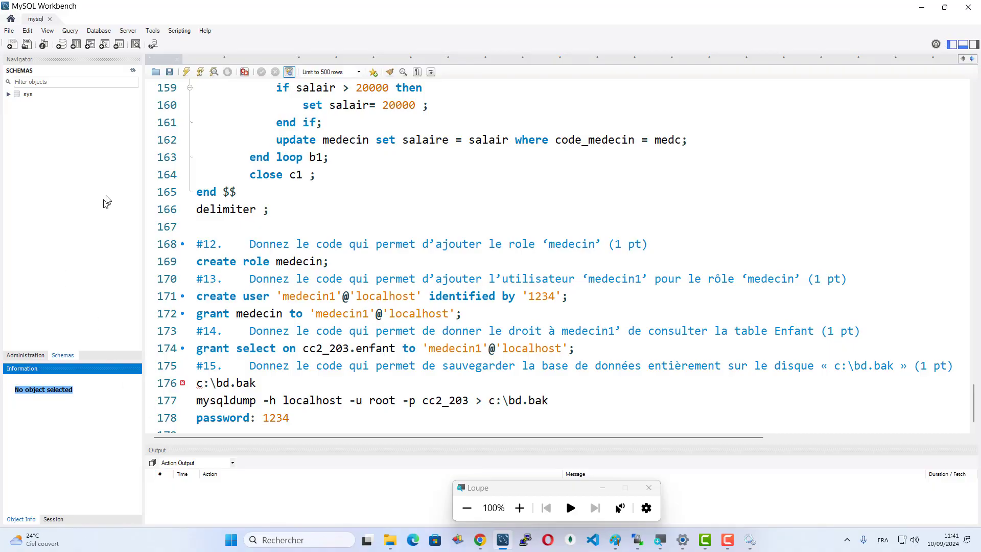
pyautogui.click(59, 358)
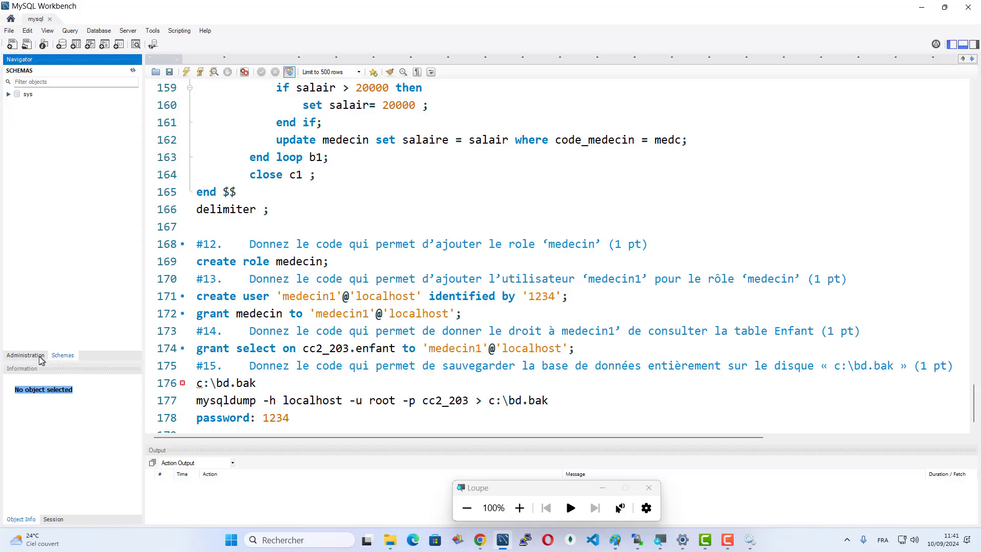
pyautogui.click(39, 359)
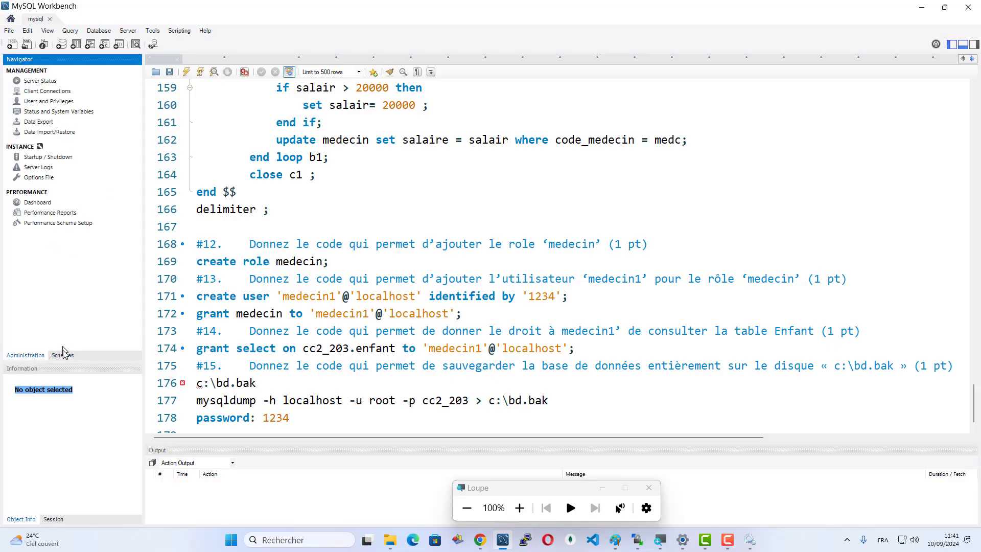
pyautogui.click(63, 354)
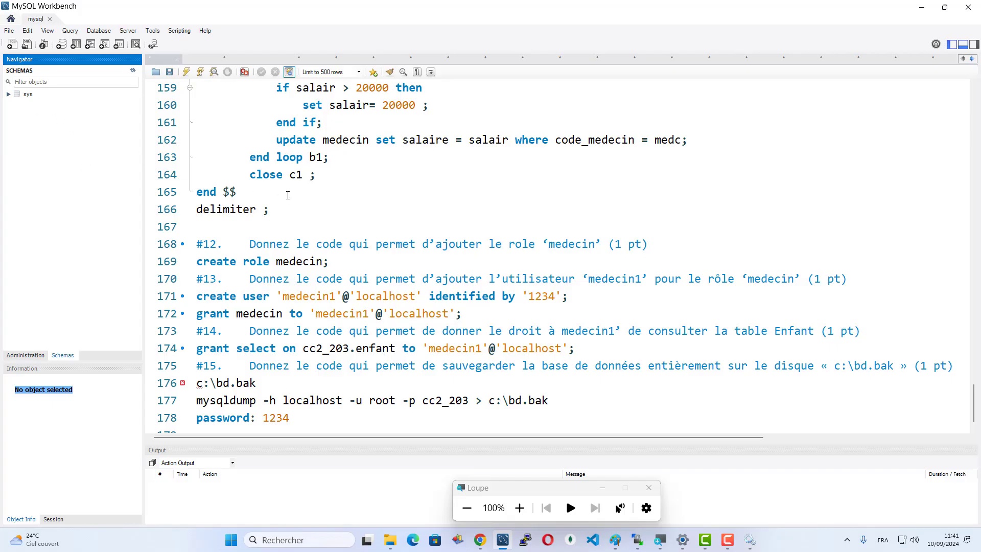
pyautogui.click(13, 44)
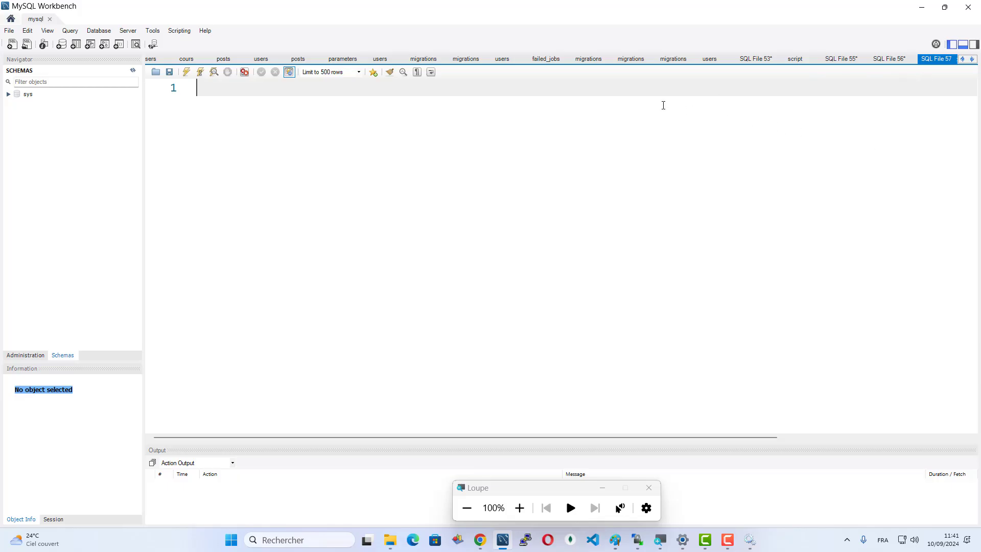
# - Run 'create database test' and refresh the Schemas list to show the new test schema
pyautogui.write('create database test;')
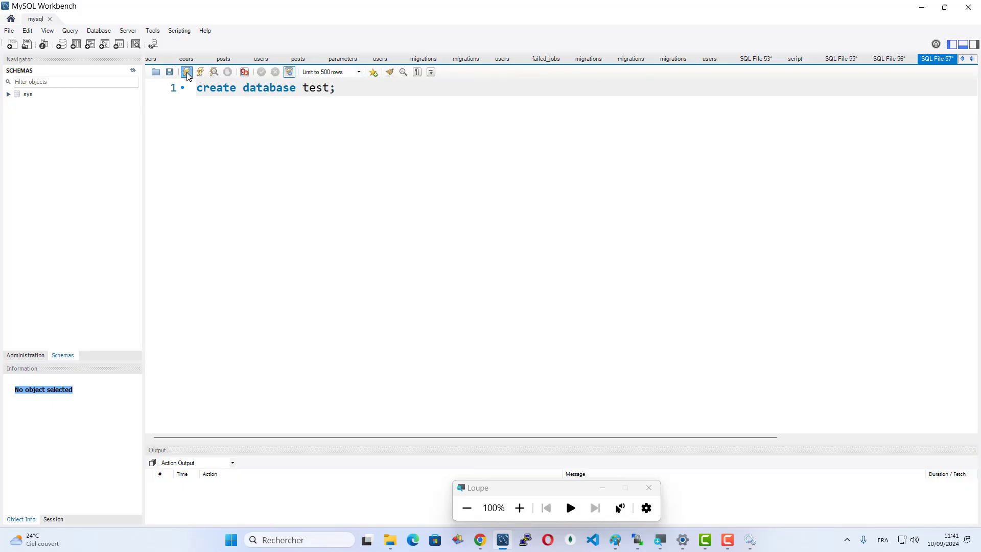
pyautogui.click(186, 72)
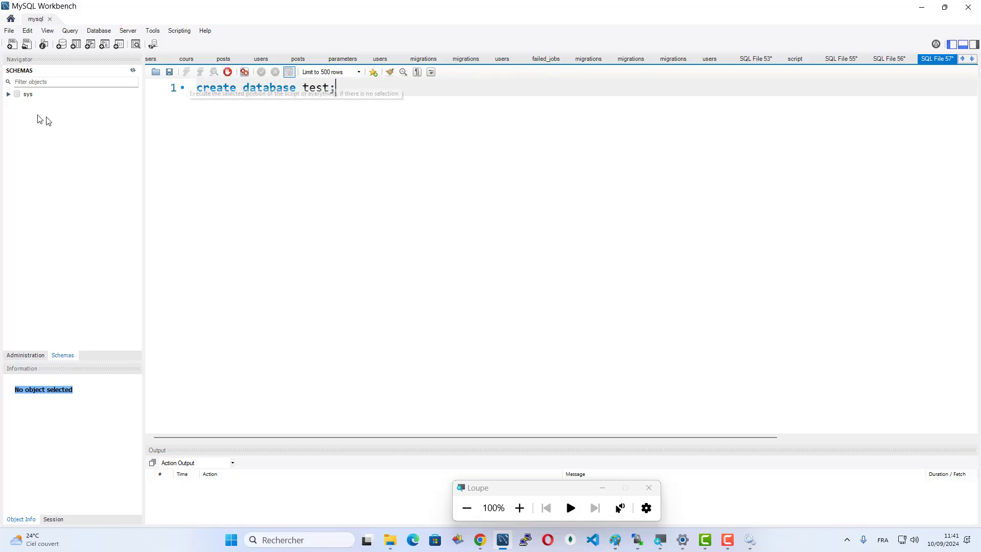
pyautogui.click(133, 70)
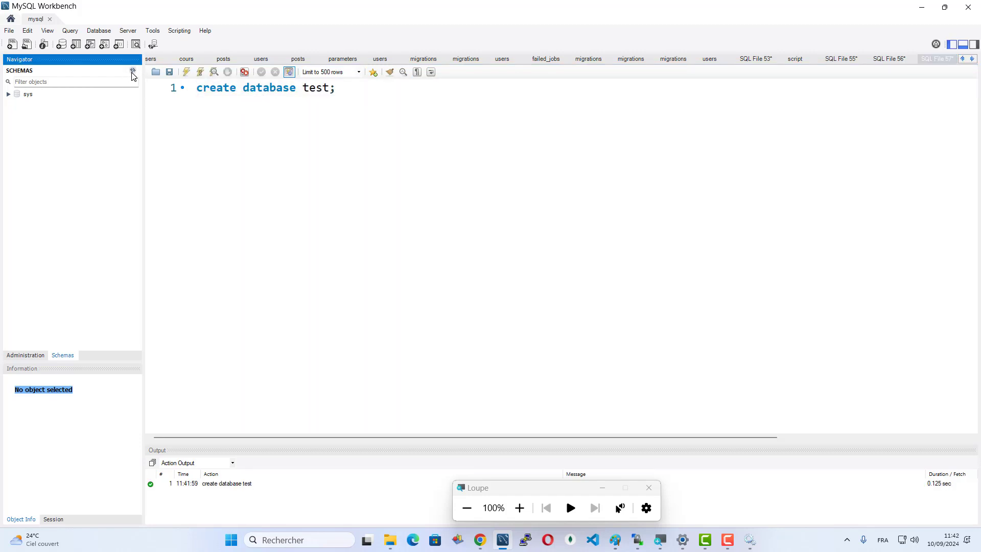
pyautogui.click(27, 104)
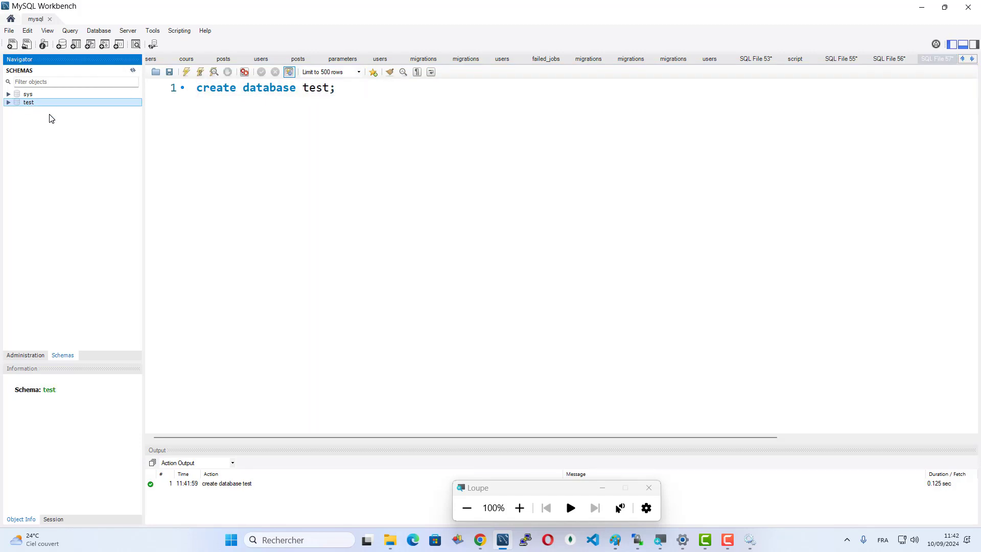